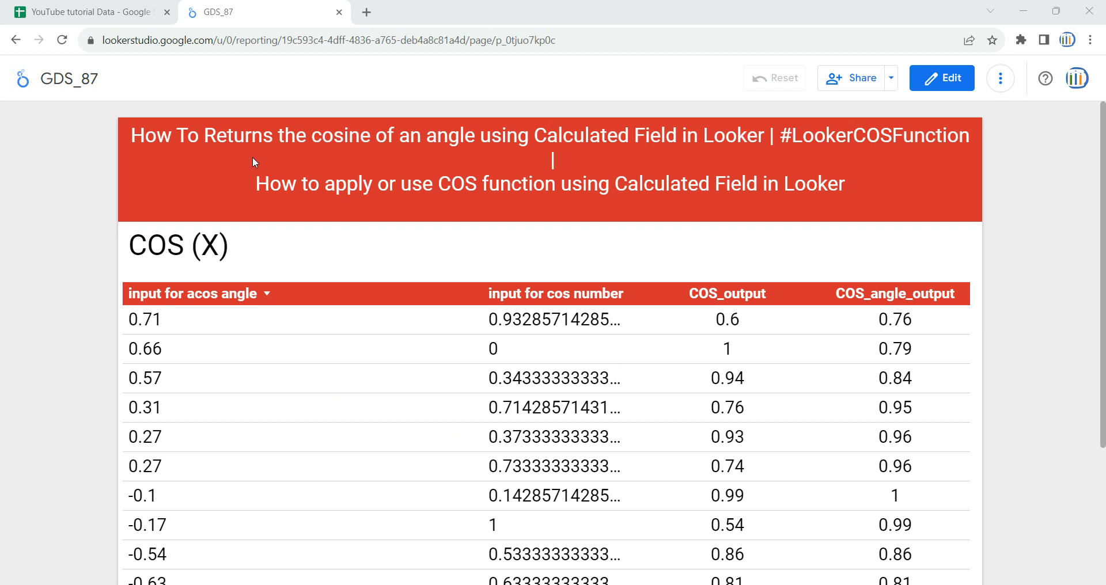
Examine the input for cos number and input for acos angle columns in the source spreadsheet
{"action": "left_click", "coordinate": [118, 7]}
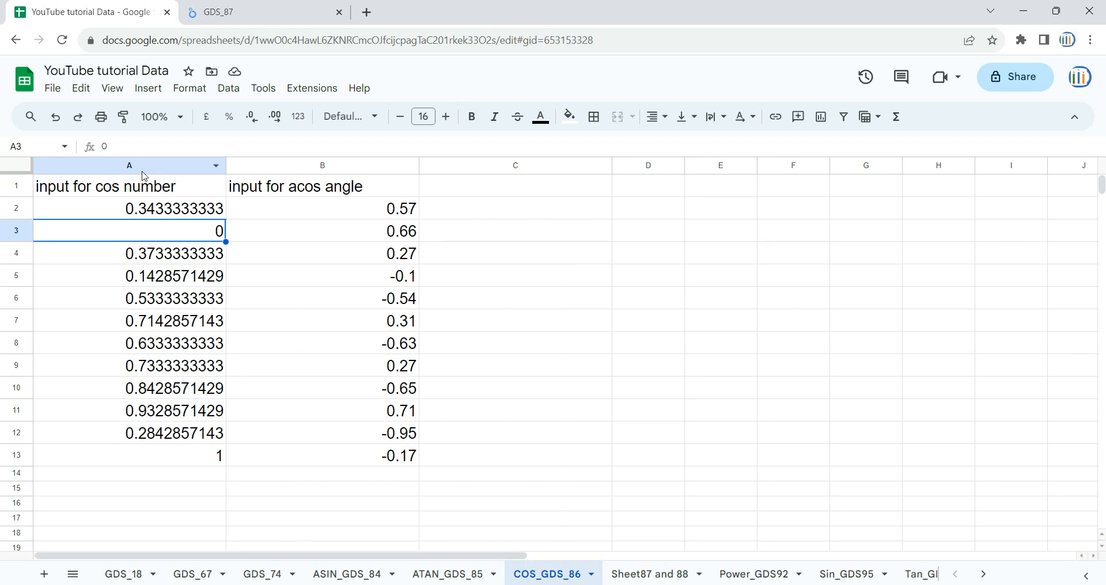
{"action": "left_click", "coordinate": [100, 183]}
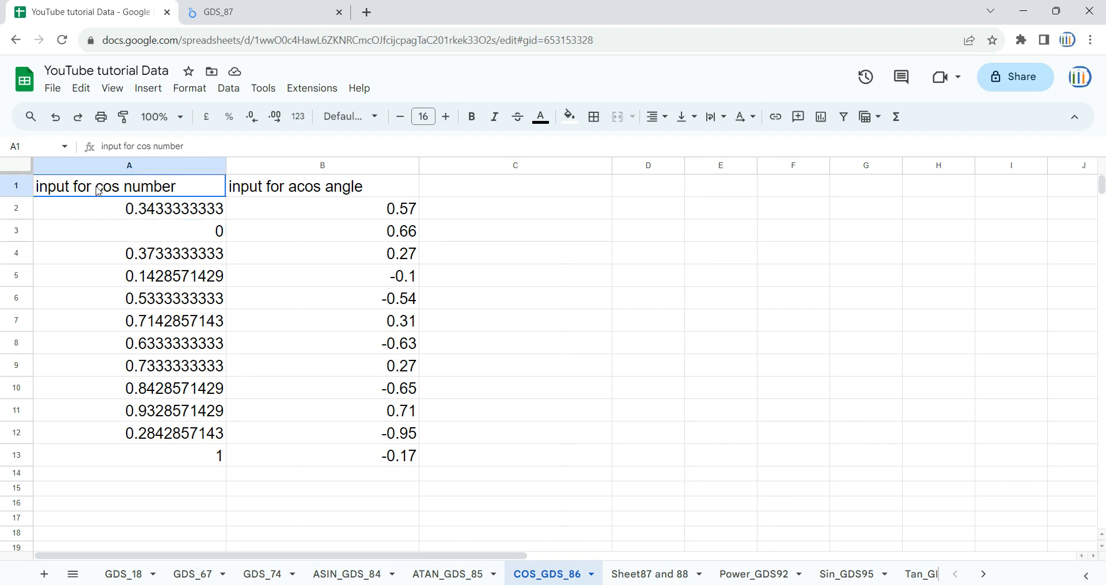
{"action": "left_click", "coordinate": [292, 194]}
{"action": "left_click", "coordinate": [230, 12]}
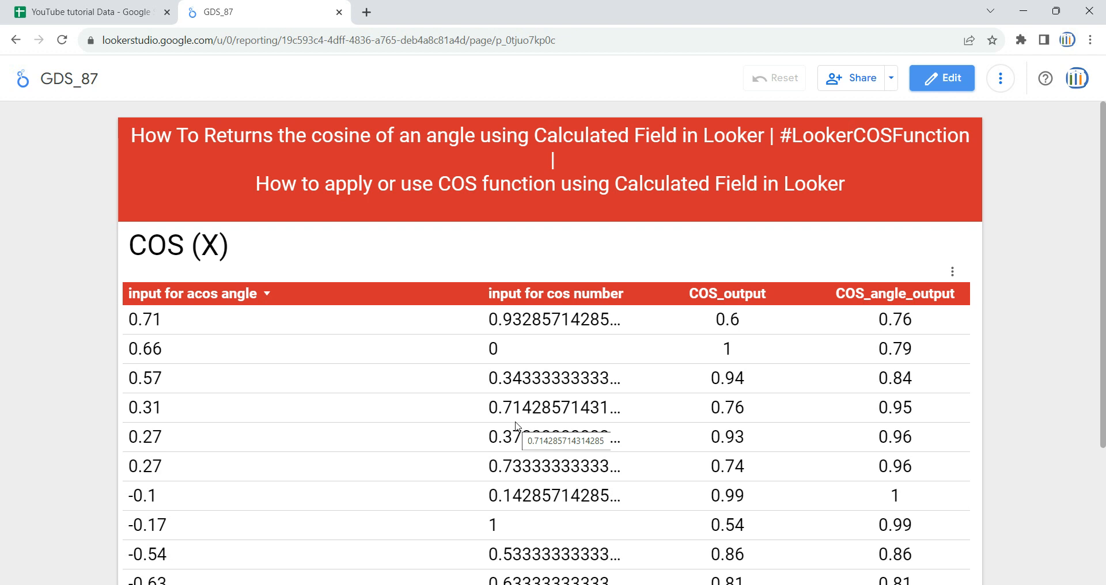
{"action": "left_click_drag", "start_coordinate": [229, 246], "coordinate": [137, 249]}
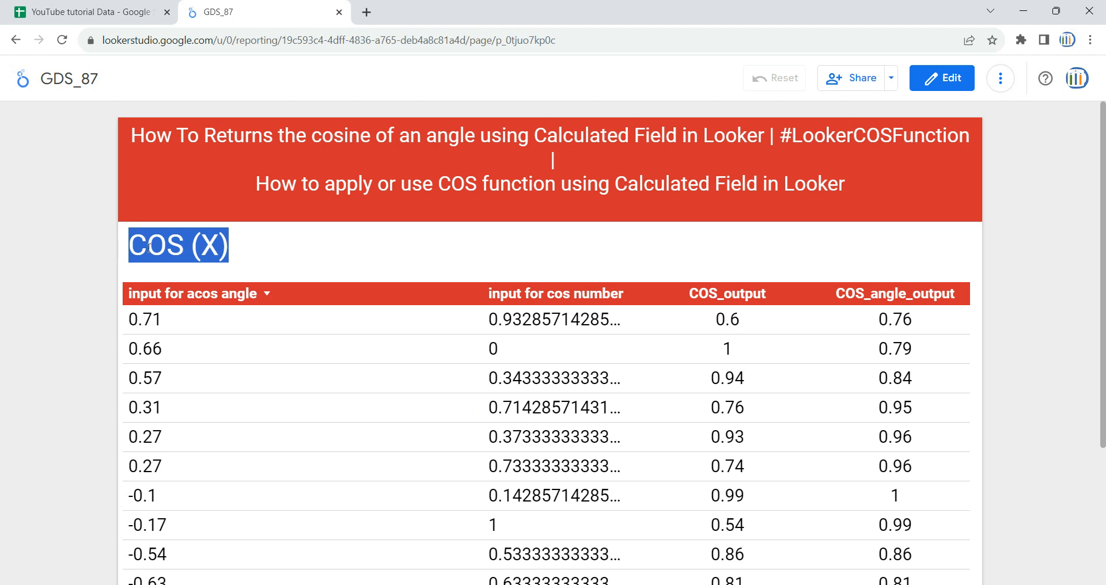
{"action": "left_click", "coordinate": [170, 246]}
{"action": "left_click_drag", "start_coordinate": [205, 247], "coordinate": [217, 247]}
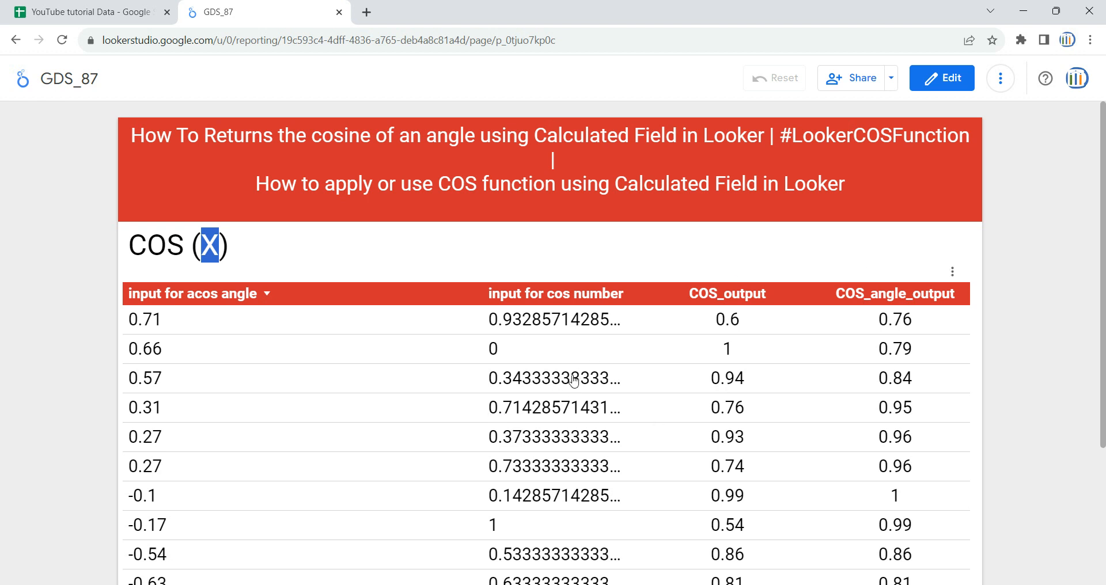
Switch the report to edit mode and add a new page
{"action": "left_click", "coordinate": [952, 77]}
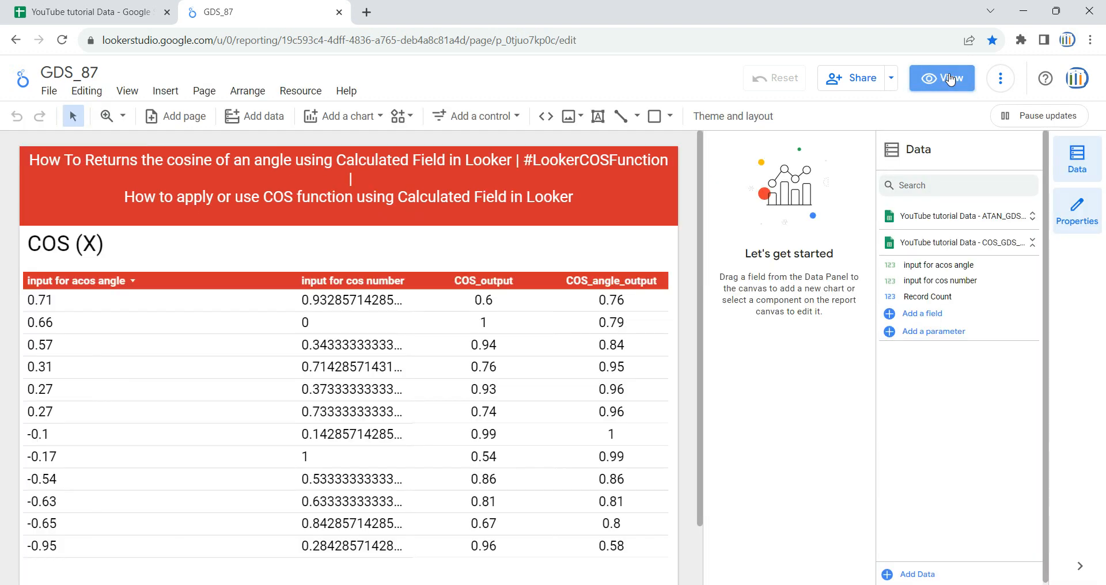
{"action": "left_click", "coordinate": [203, 92]}
{"action": "left_click", "coordinate": [253, 117]}
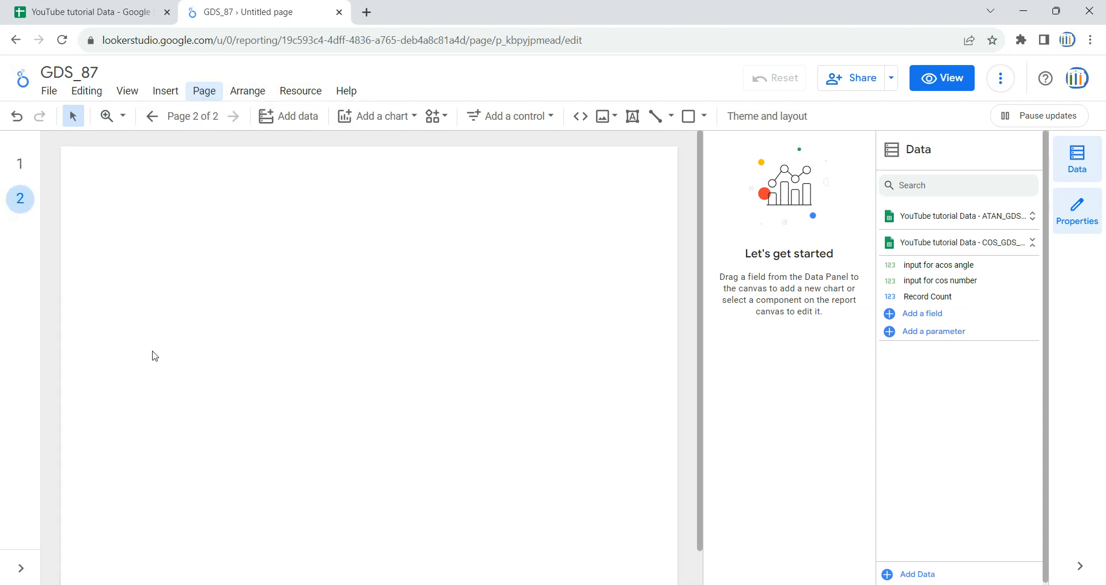
Copy the title banner from page 1 and paste it onto page 2
{"action": "left_click", "coordinate": [18, 162]}
{"action": "left_click", "coordinate": [218, 217]}
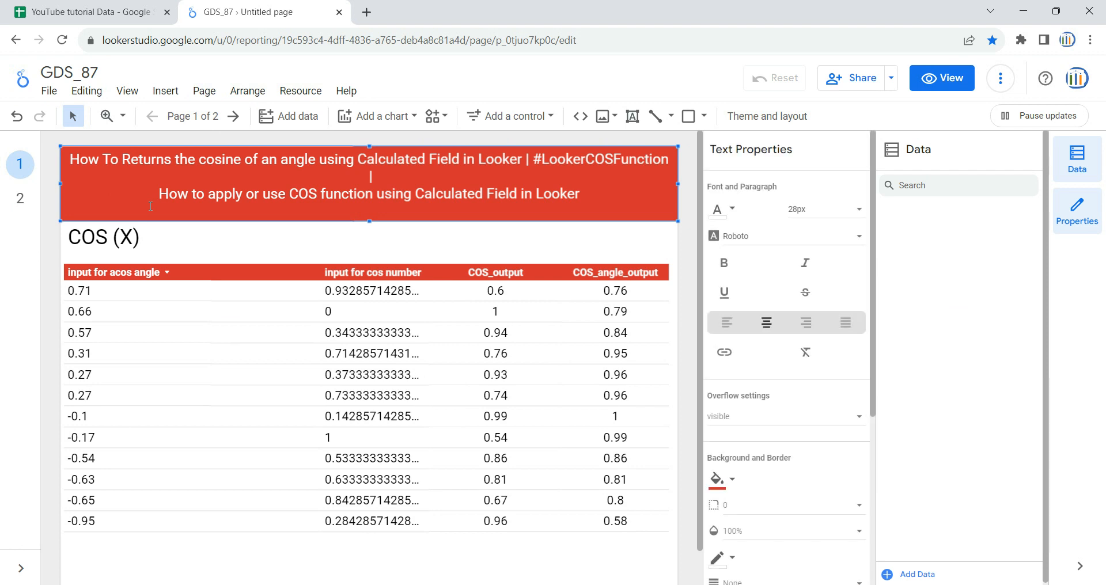
{"action": "left_click", "coordinate": [22, 200]}
{"action": "key", "text": "ctrl+v"}
{"action": "left_click", "coordinate": [333, 318]}
{"action": "left_click", "coordinate": [18, 163]}
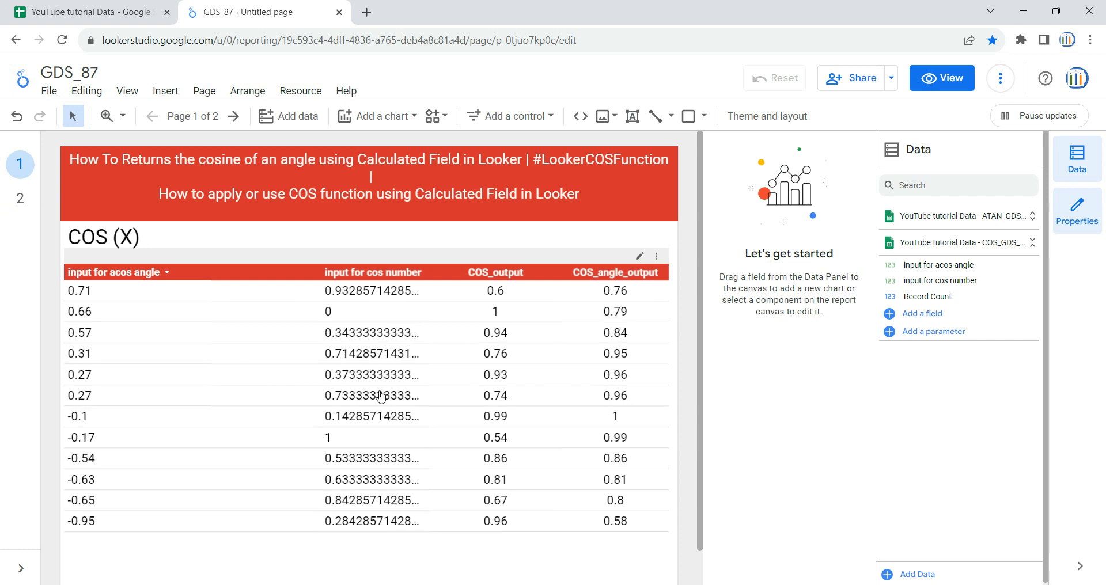
{"action": "left_click", "coordinate": [20, 198]}
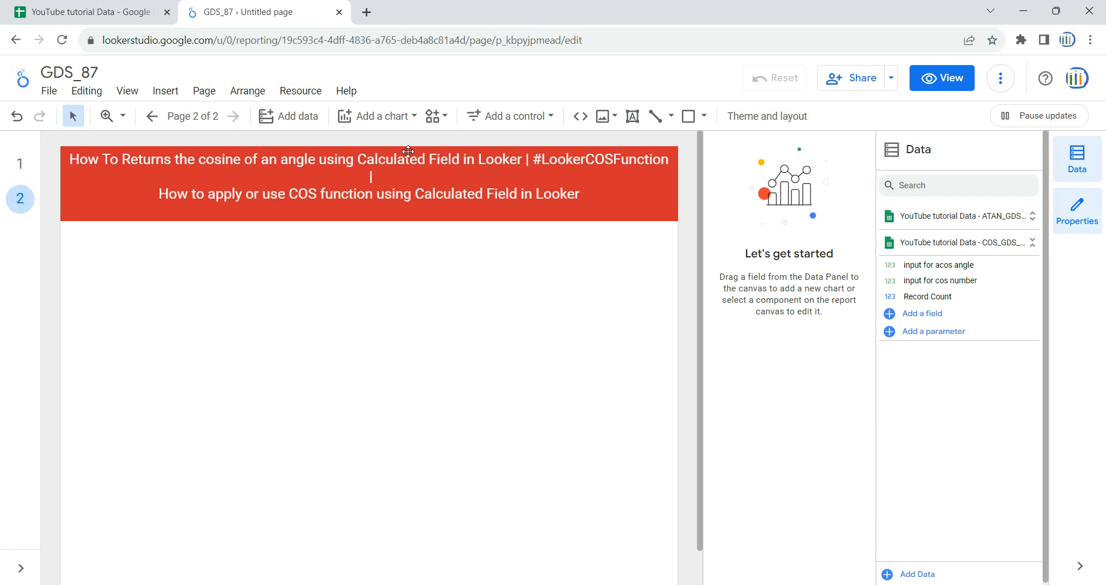
Add a table chart below the title on page 2 and resize it to fill the area
{"action": "left_click", "coordinate": [403, 127]}
{"action": "left_click", "coordinate": [358, 170]}
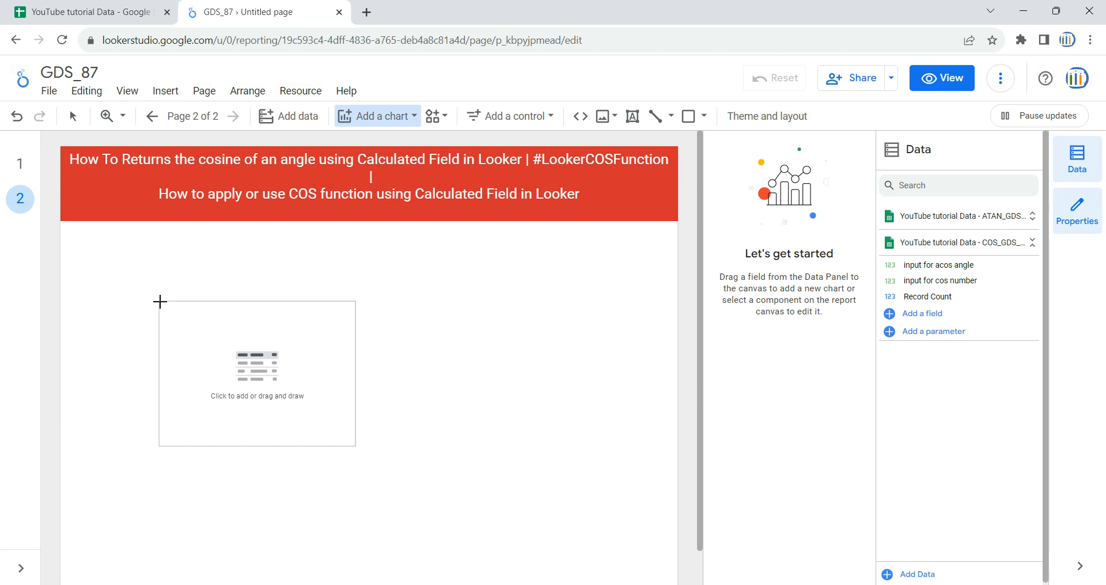
{"action": "left_click", "coordinate": [89, 238]}
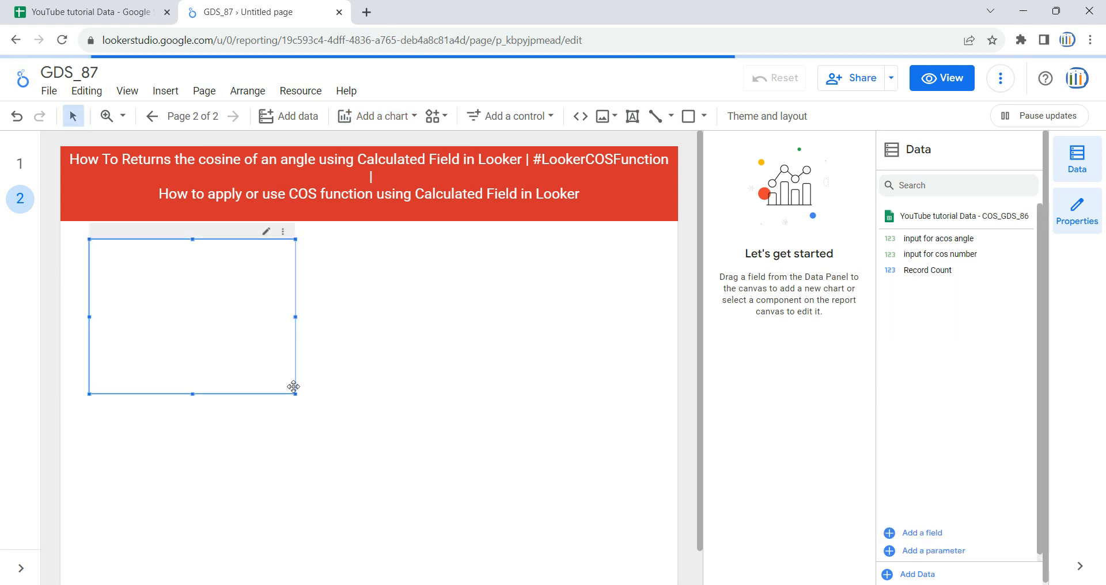
{"action": "left_click_drag", "start_coordinate": [295, 394], "coordinate": [615, 526]}
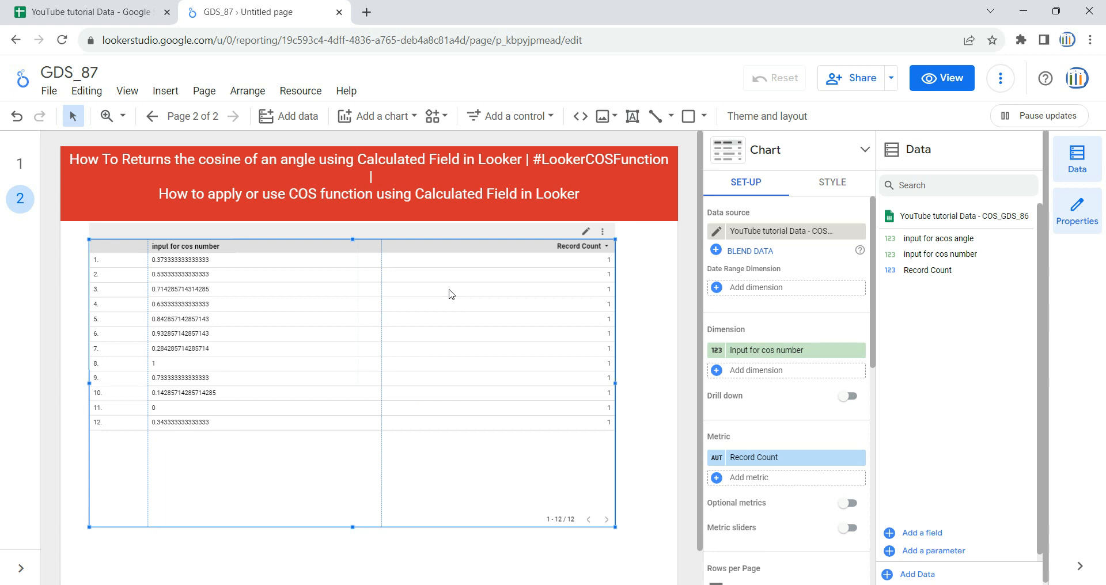
Compare page 1's table fields with the columns in the source spreadsheet
{"action": "left_click", "coordinate": [17, 163]}
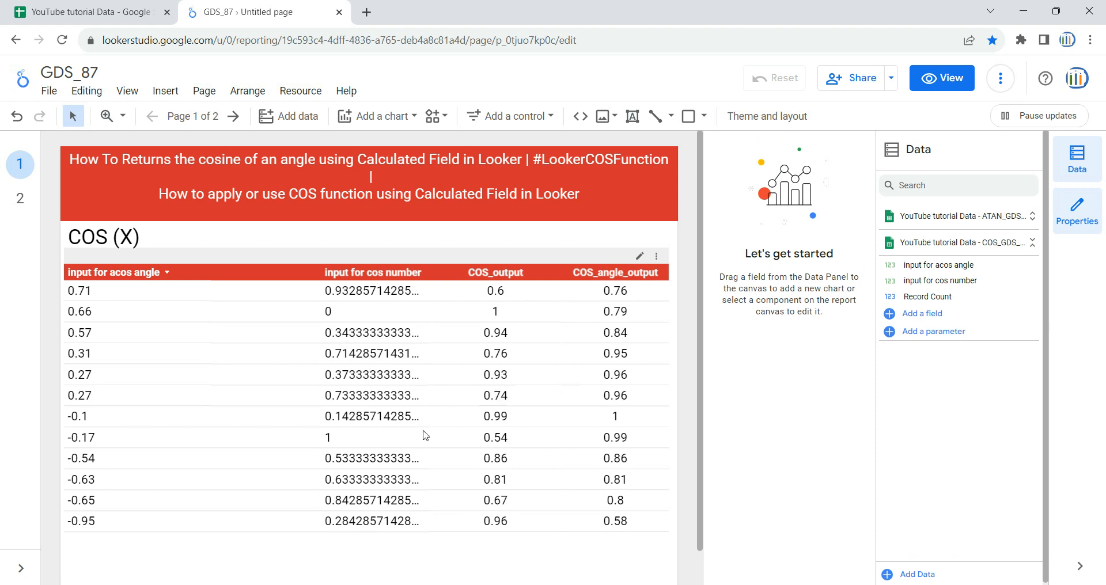
{"action": "left_click", "coordinate": [92, 12]}
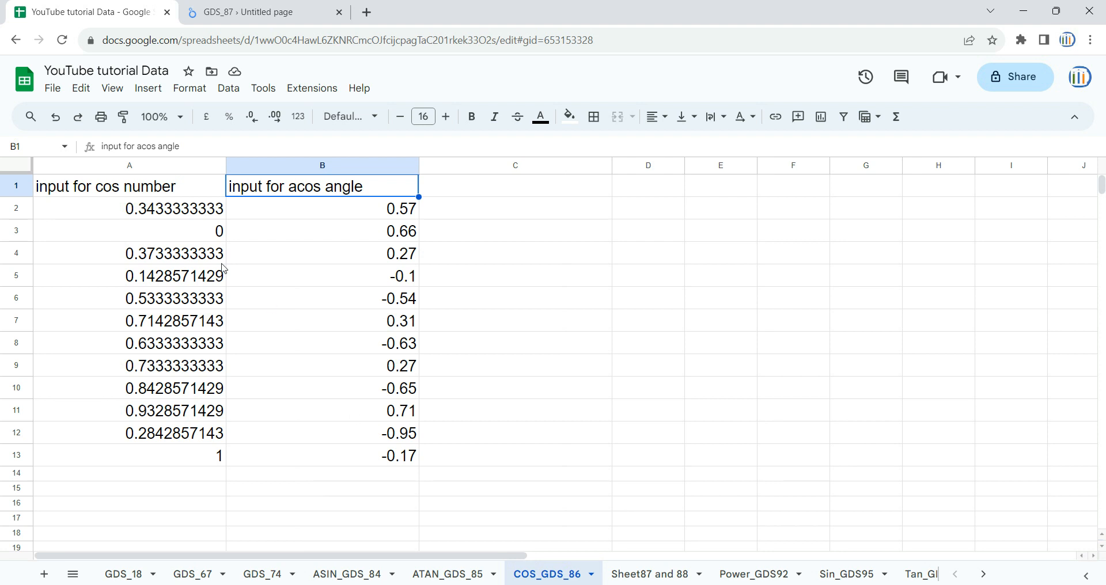
{"action": "left_click", "coordinate": [96, 168]}
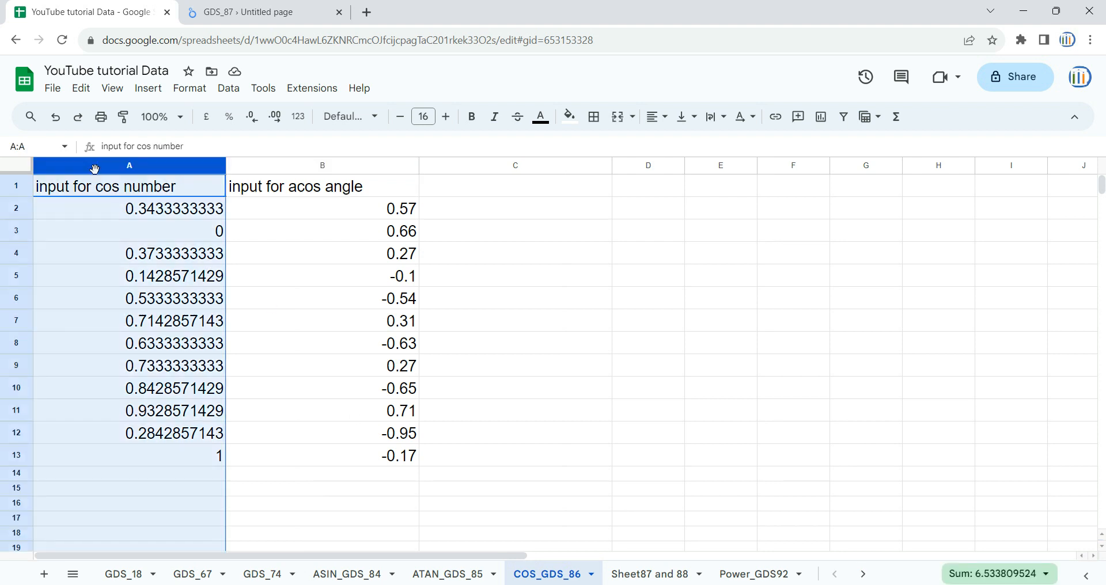
{"action": "left_click", "coordinate": [335, 171]}
{"action": "left_click", "coordinate": [265, 12]}
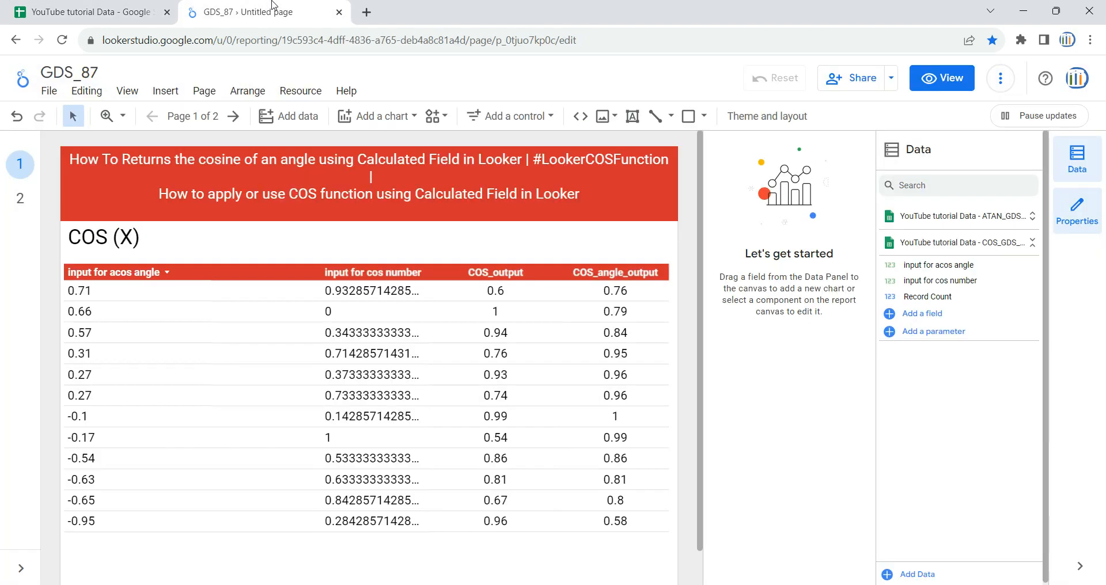
{"action": "left_click", "coordinate": [20, 198]}
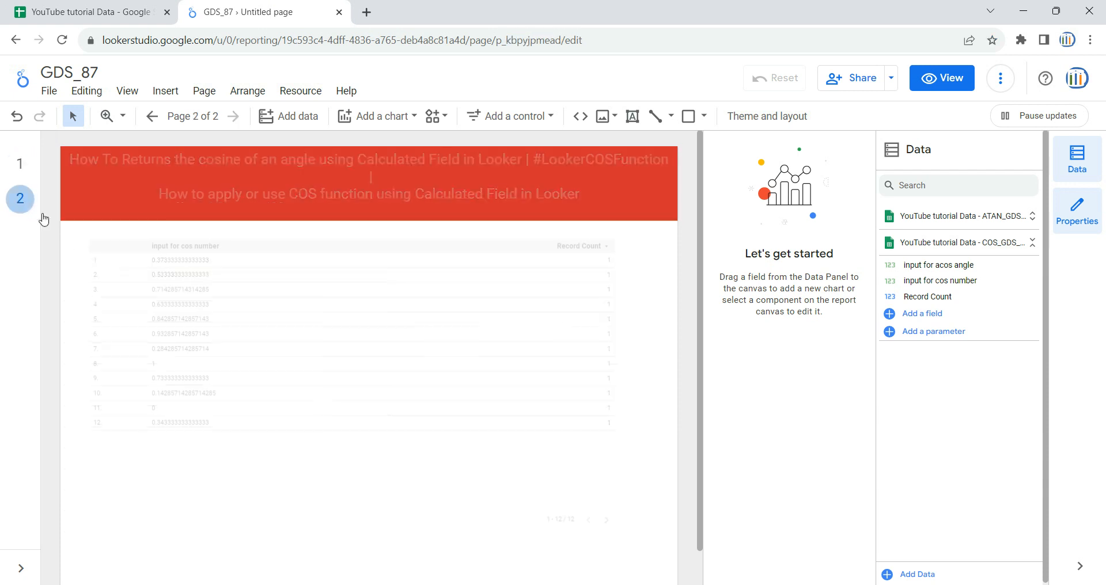
Review the new table's data source options
{"action": "left_click", "coordinate": [446, 457]}
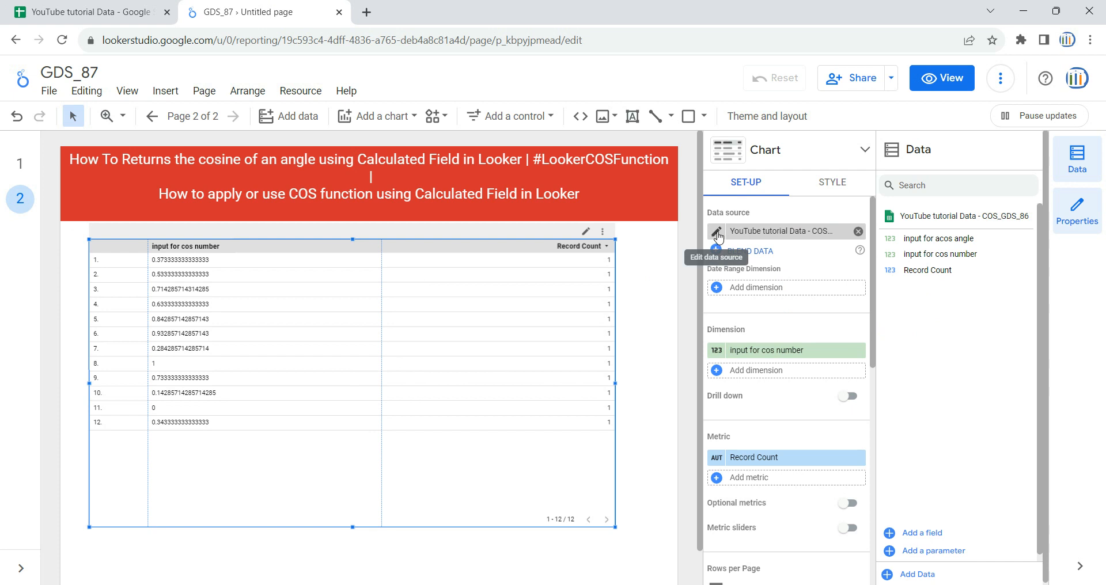
{"action": "left_click", "coordinate": [767, 231]}
{"action": "scroll", "coordinate": [795, 319], "scroll_direction": "down", "scroll_amount": 5}
{"action": "scroll", "coordinate": [795, 322], "scroll_direction": "up", "scroll_amount": 5}
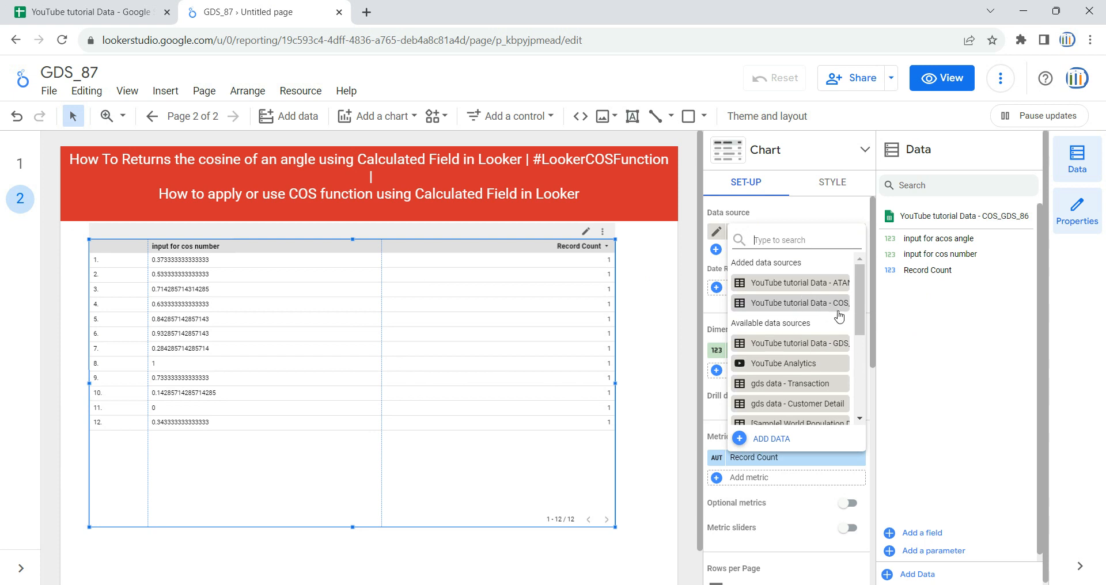
{"action": "left_click", "coordinate": [684, 315]}
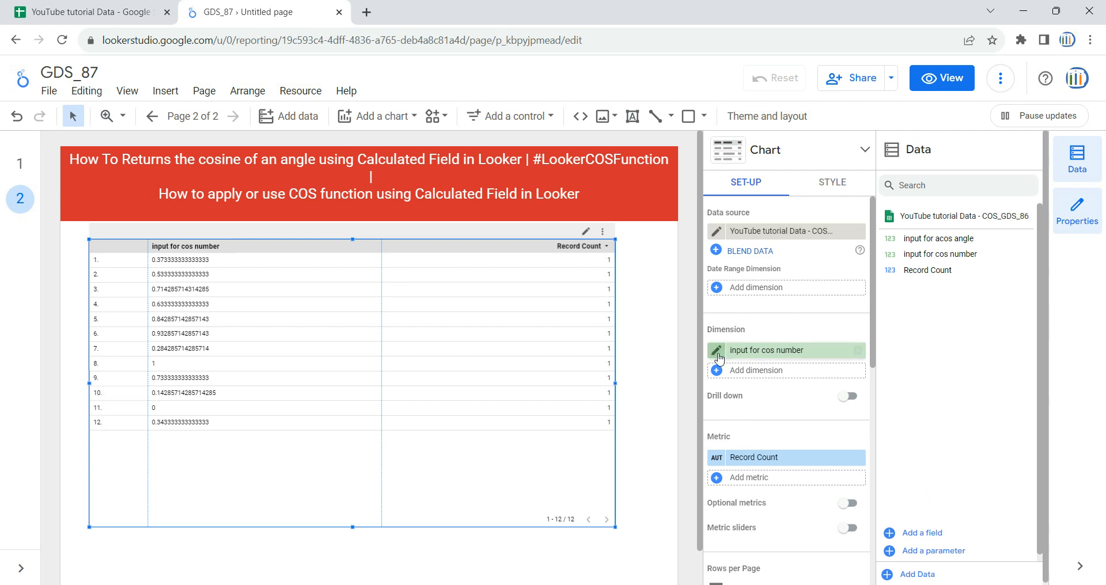
Set the table's dimensions to input for cos number and input for acos angle
{"action": "left_click", "coordinate": [858, 351]}
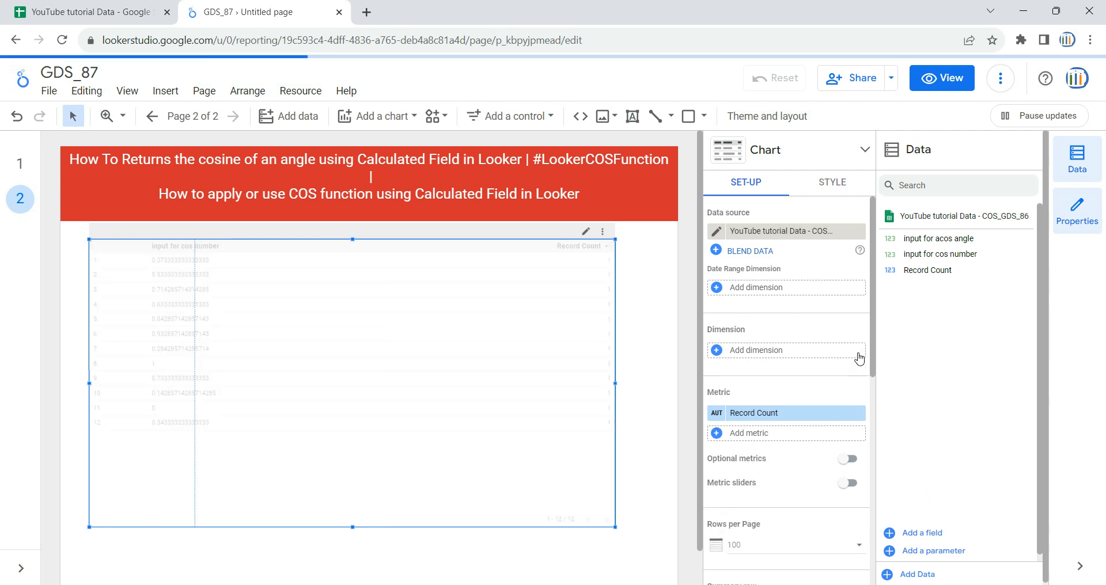
{"action": "left_click", "coordinate": [126, 13]}
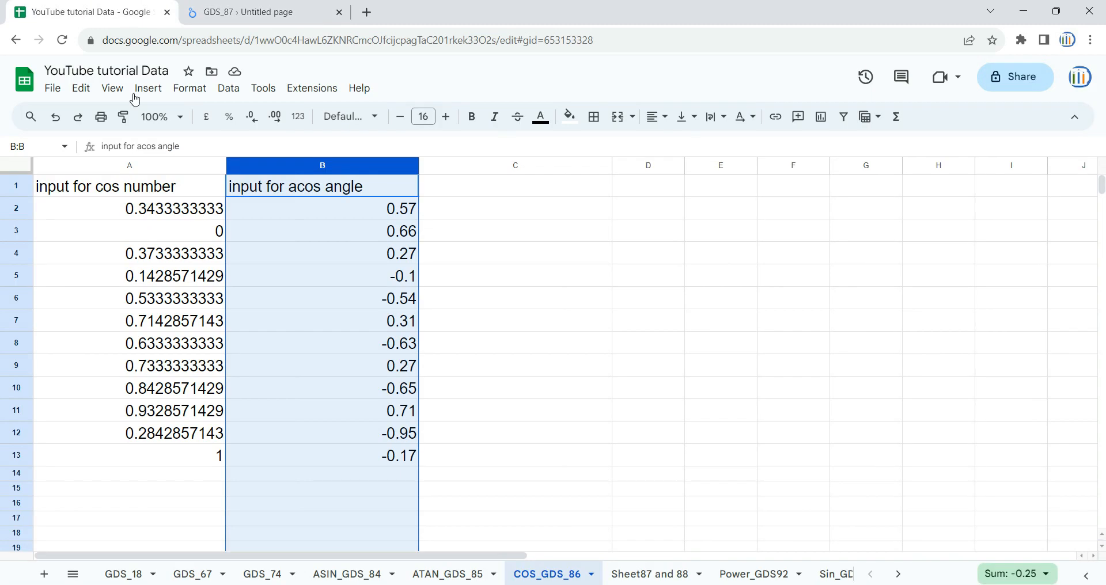
{"action": "left_click", "coordinate": [106, 168]}
{"action": "key", "text": "shift+Right"}
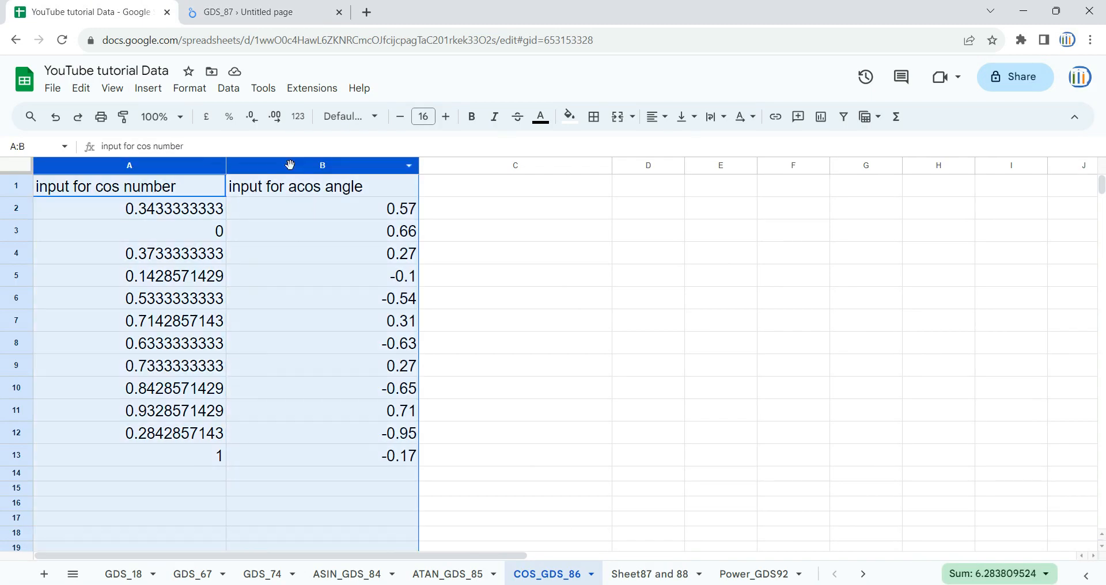
{"action": "left_click", "coordinate": [239, 7]}
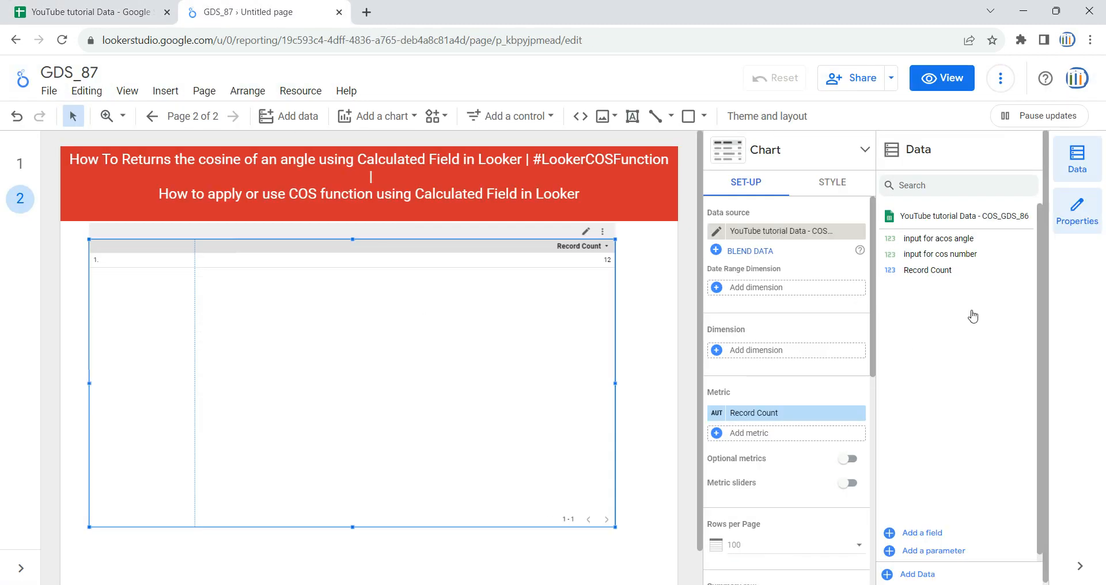
{"action": "left_click_drag", "start_coordinate": [953, 253], "coordinate": [792, 357]}
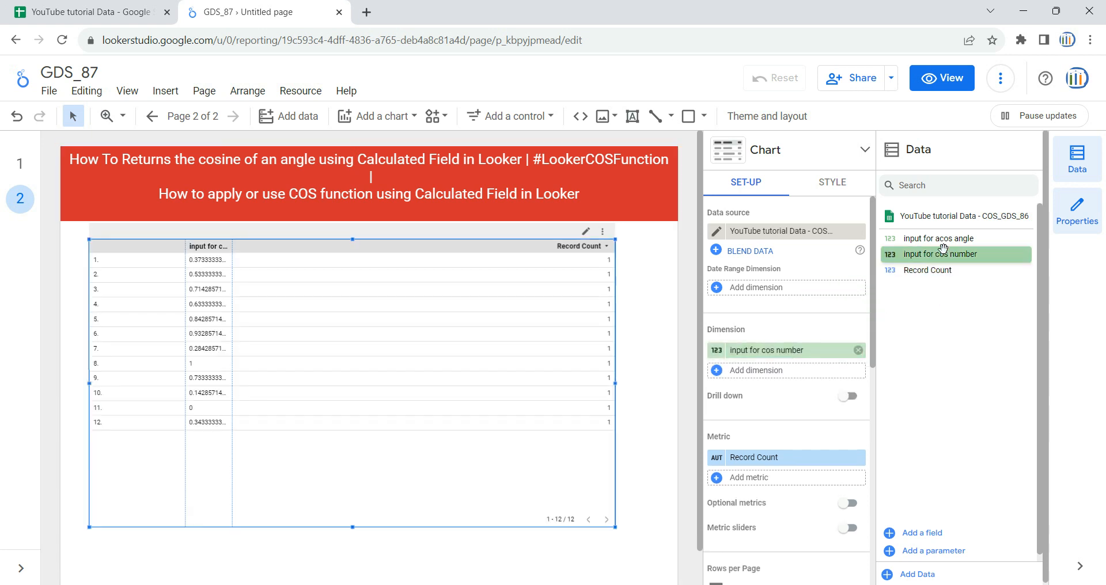
{"action": "left_click_drag", "start_coordinate": [956, 239], "coordinate": [801, 380]}
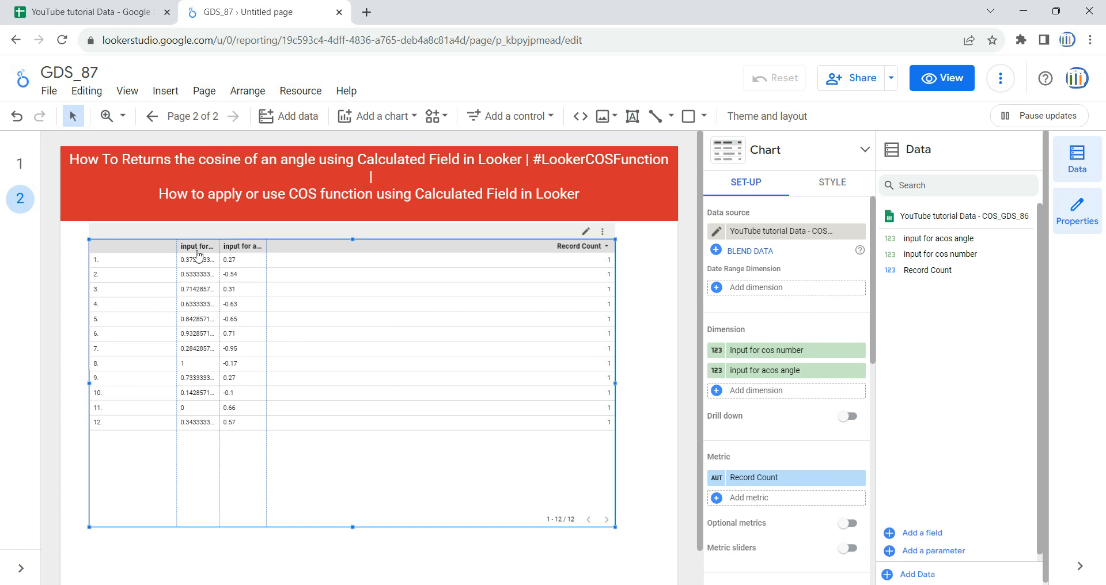
Widen the cos number column and remove the Record Count metric from the table
{"action": "left_click_drag", "start_coordinate": [219, 247], "coordinate": [327, 256]}
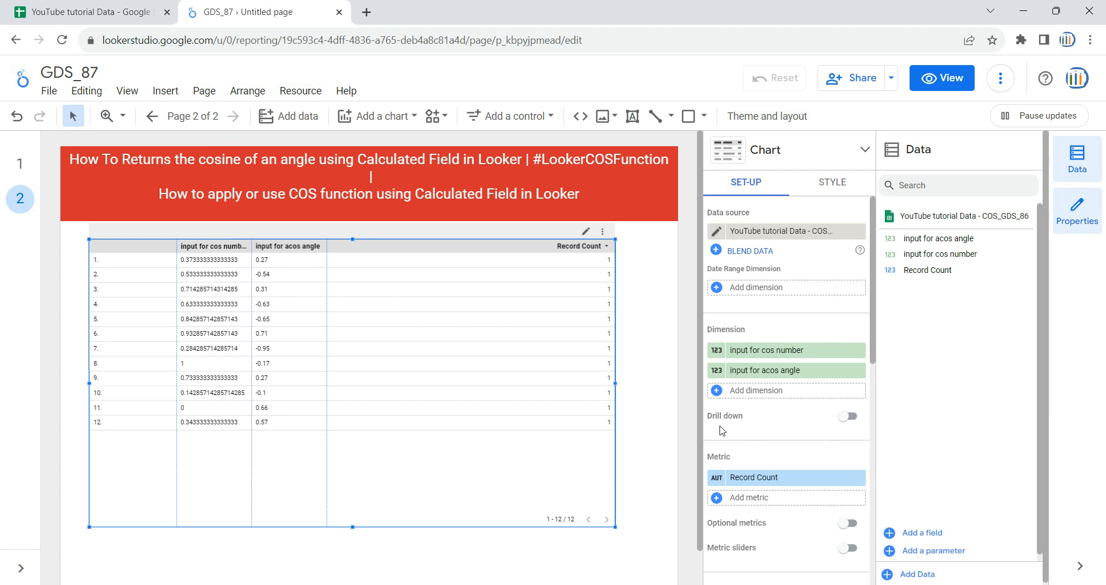
{"action": "scroll", "coordinate": [765, 427], "scroll_direction": "down", "scroll_amount": 3}
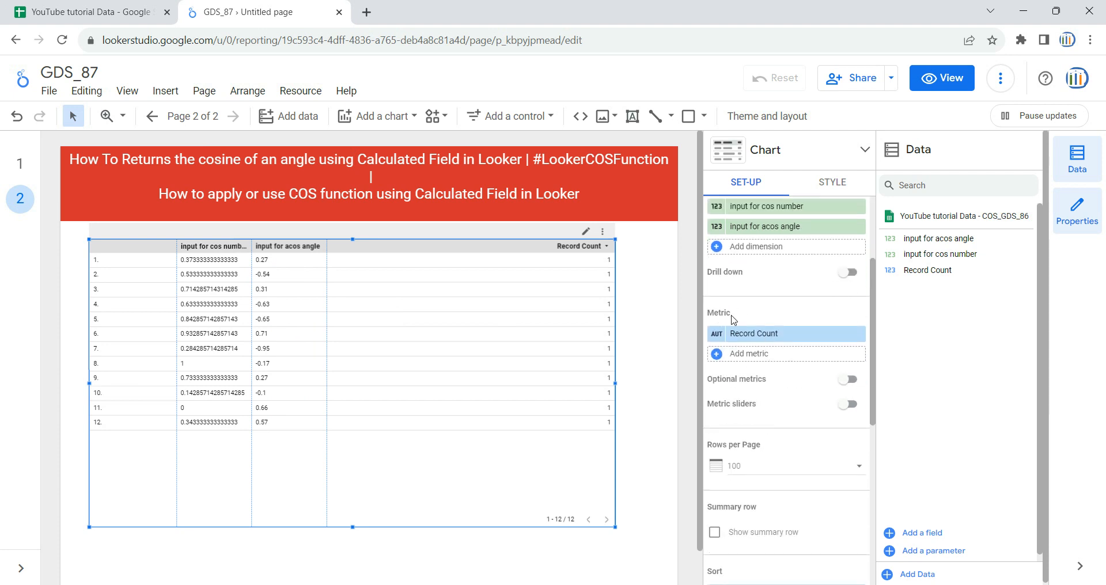
{"action": "left_click", "coordinate": [858, 335]}
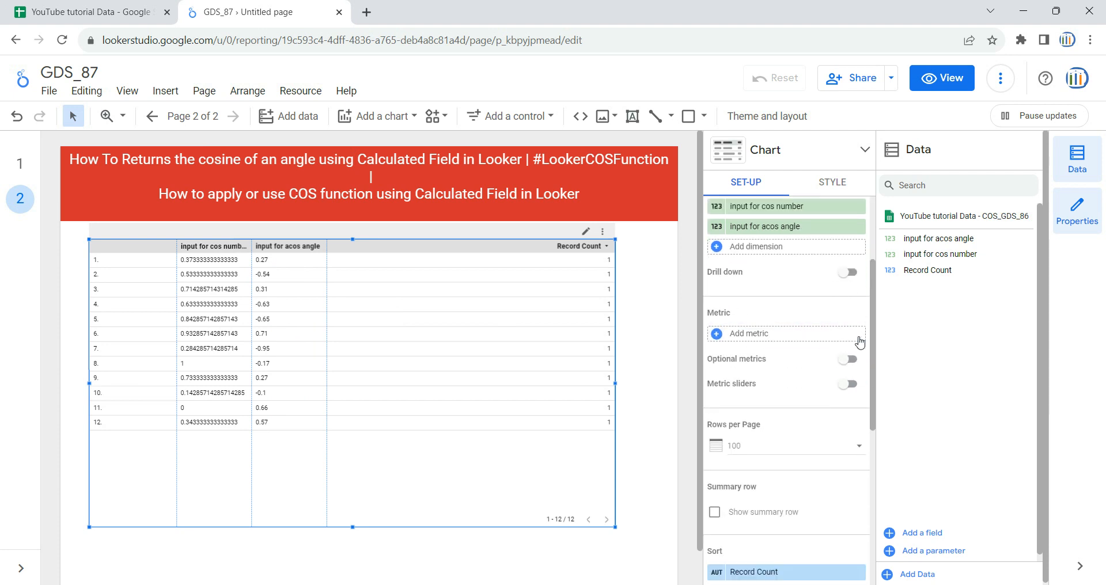
Create a new calculated field as the table's metric, named COS_Output
{"action": "left_click", "coordinate": [760, 334]}
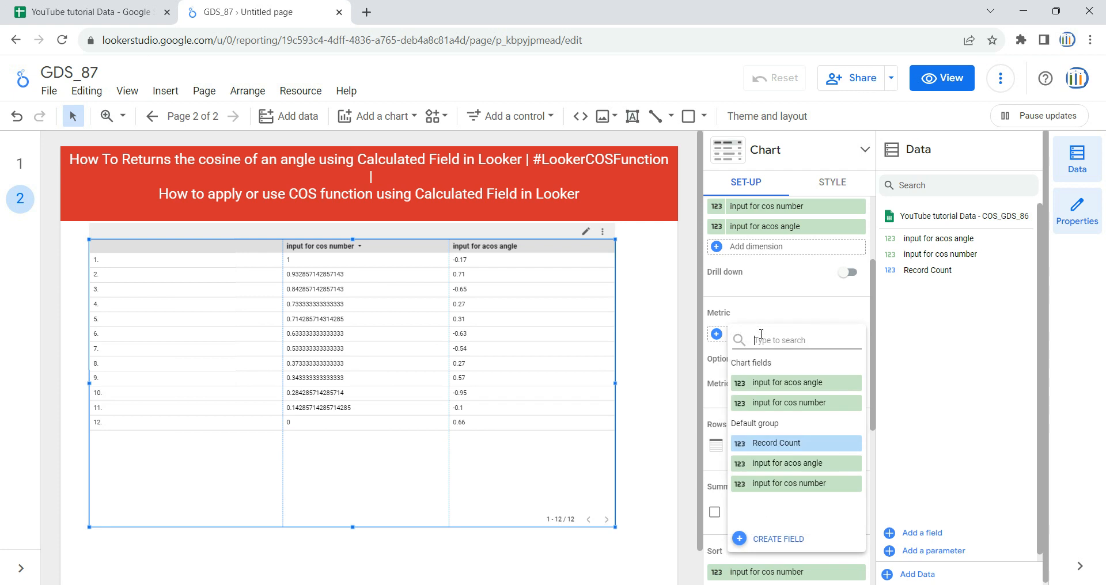
{"action": "left_click", "coordinate": [775, 540]}
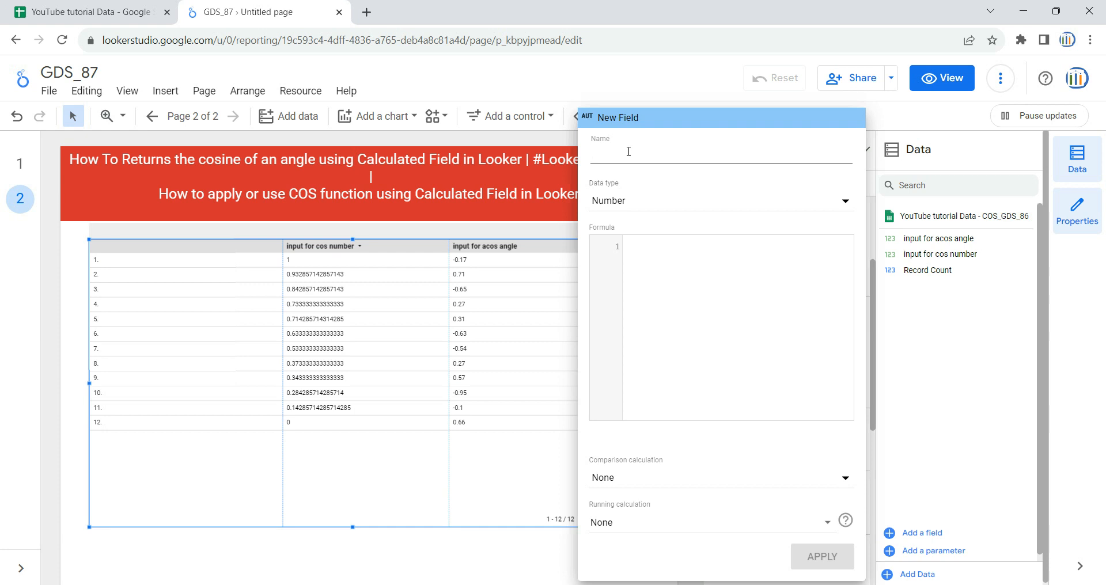
{"action": "type", "text": "COD_"}
{"action": "key", "text": "BackSpace"}
{"action": "key", "text": "BackSpace"}
{"action": "type", "text": "S"}
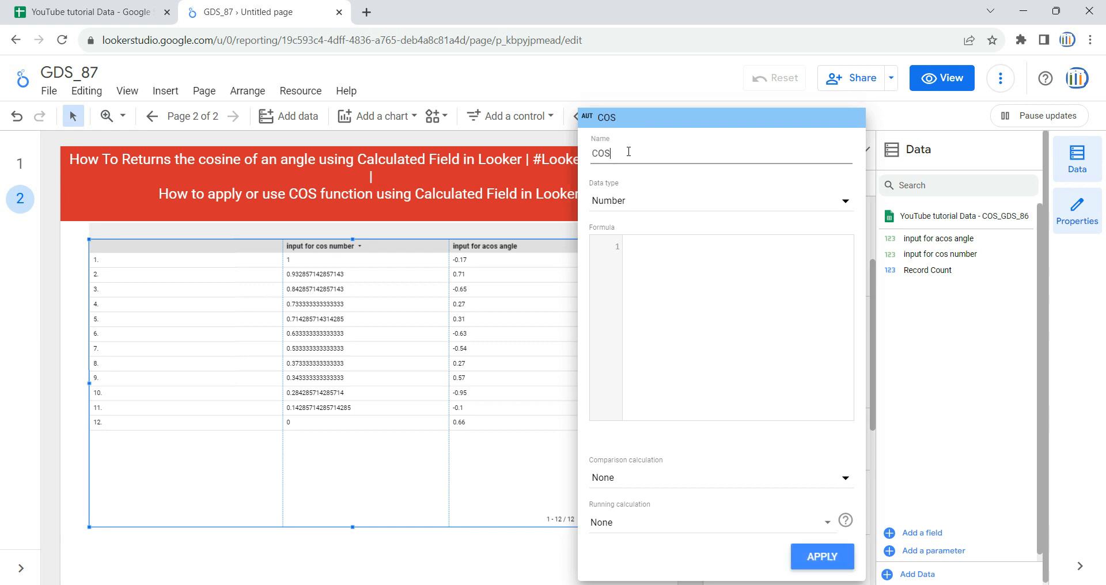
{"action": "type", "text": "_Output"}
Enter the formula COS(input for cos number) for the COS_Output field and apply it
{"action": "left_click", "coordinate": [746, 291]}
{"action": "type", "text": "Cos"}
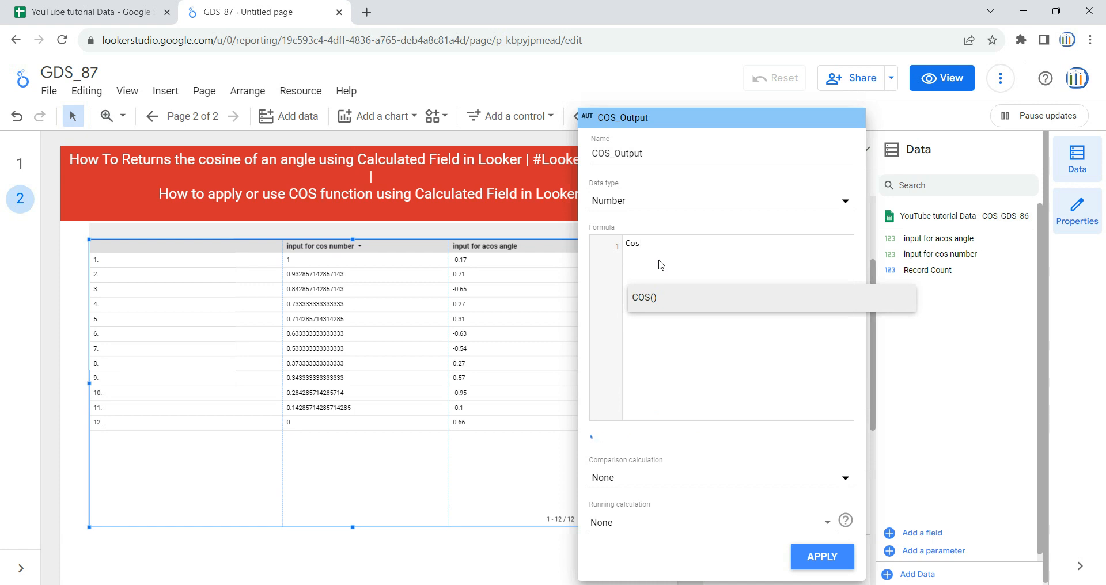
{"action": "left_click", "coordinate": [652, 299]}
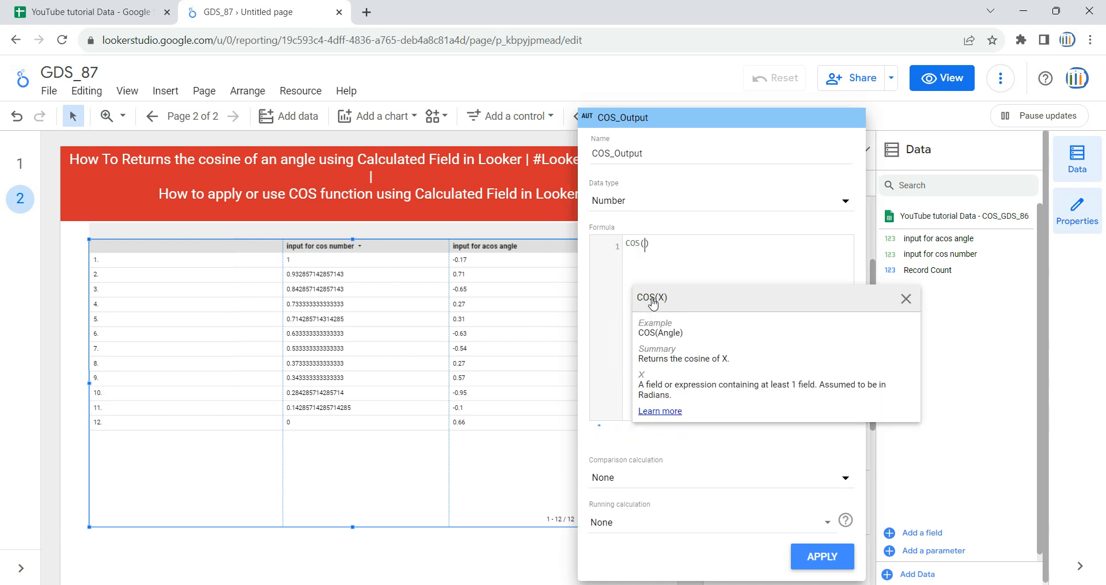
{"action": "left_click", "coordinate": [647, 244]}
{"action": "left_click", "coordinate": [637, 246]}
{"action": "left_click", "coordinate": [645, 245]}
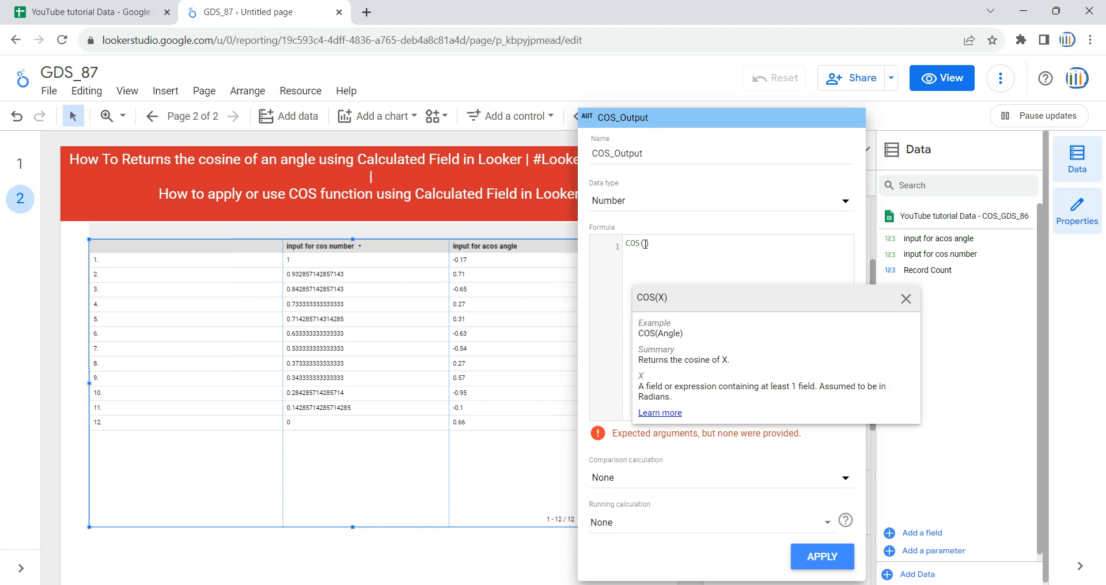
{"action": "type", "text": "inpu"}
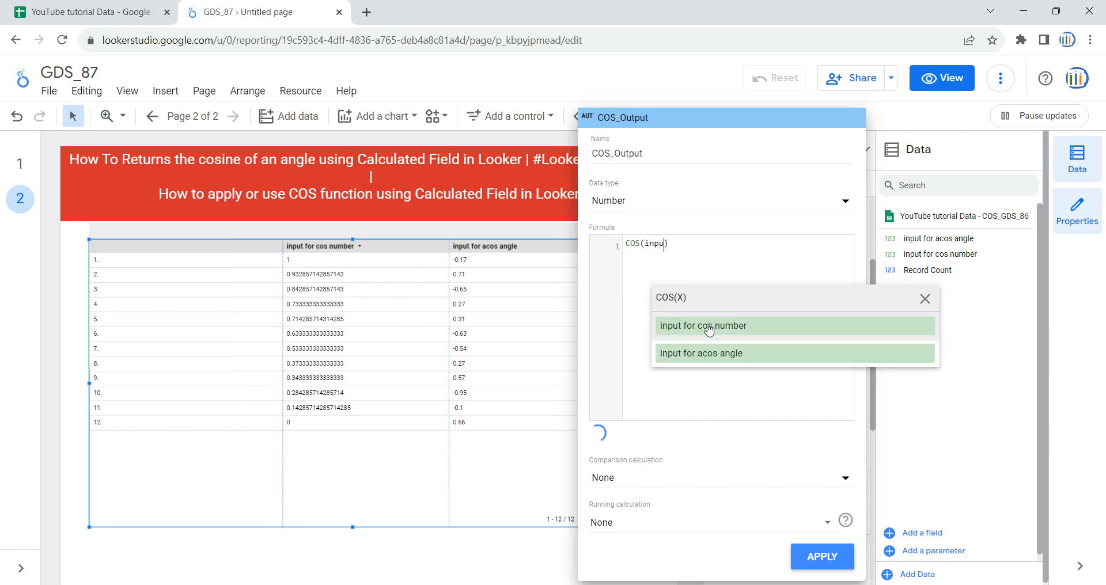
{"action": "left_click", "coordinate": [684, 324]}
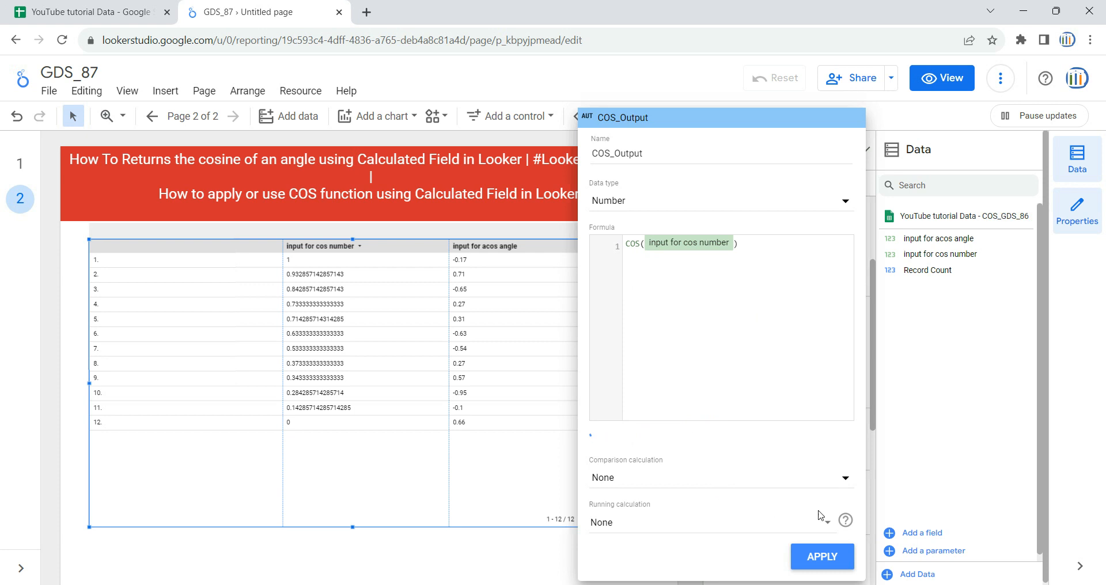
{"action": "left_click", "coordinate": [824, 554]}
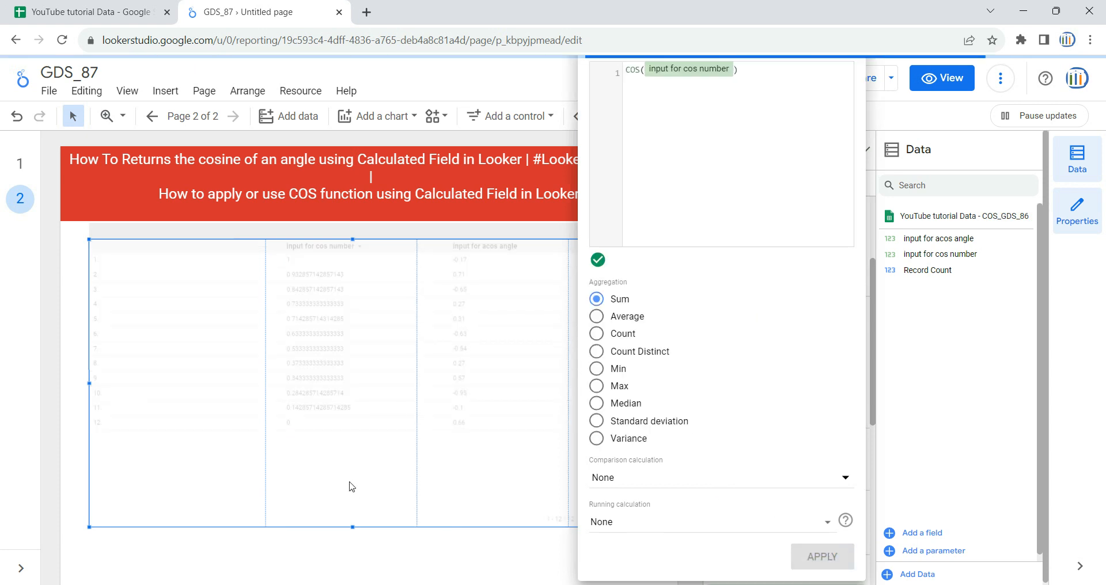
Widen the COS_Output column in the table
{"action": "left_click", "coordinate": [287, 550]}
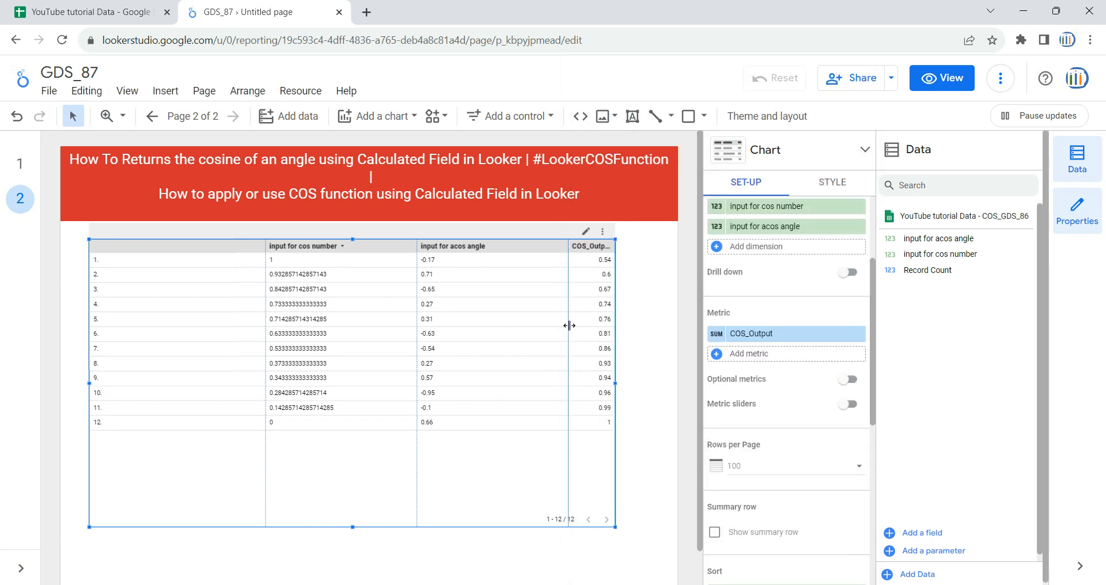
{"action": "left_click_drag", "start_coordinate": [569, 328], "coordinate": [498, 333]}
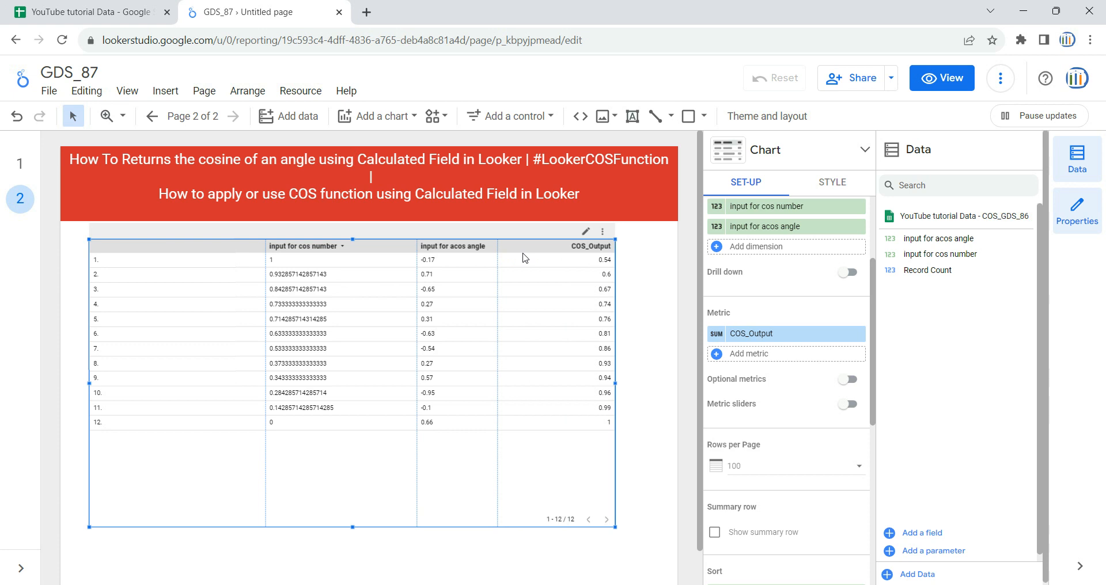
Add another metric as a new calculated field named Cos_angle_output
{"action": "left_click", "coordinate": [778, 360]}
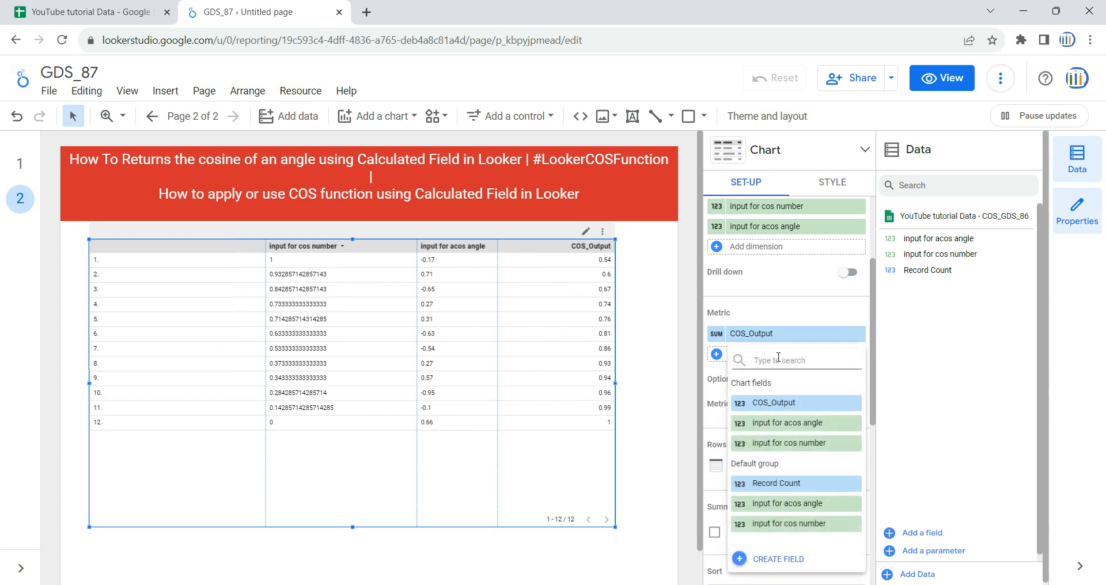
{"action": "left_click", "coordinate": [945, 382]}
{"action": "left_click", "coordinate": [761, 355]}
{"action": "left_click", "coordinate": [786, 561]}
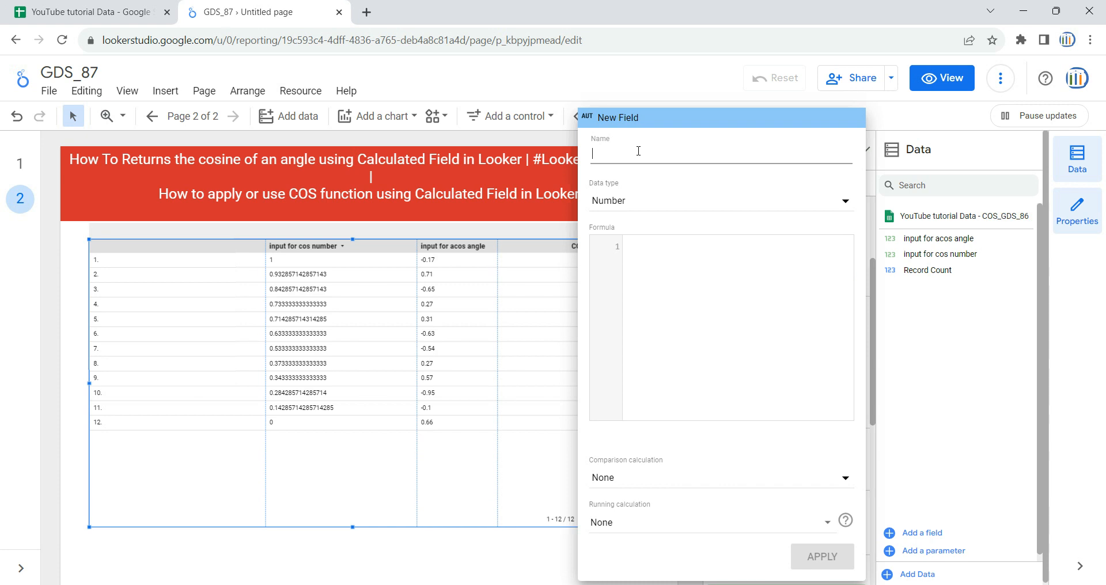
{"action": "type", "text": "Cos_angle"}
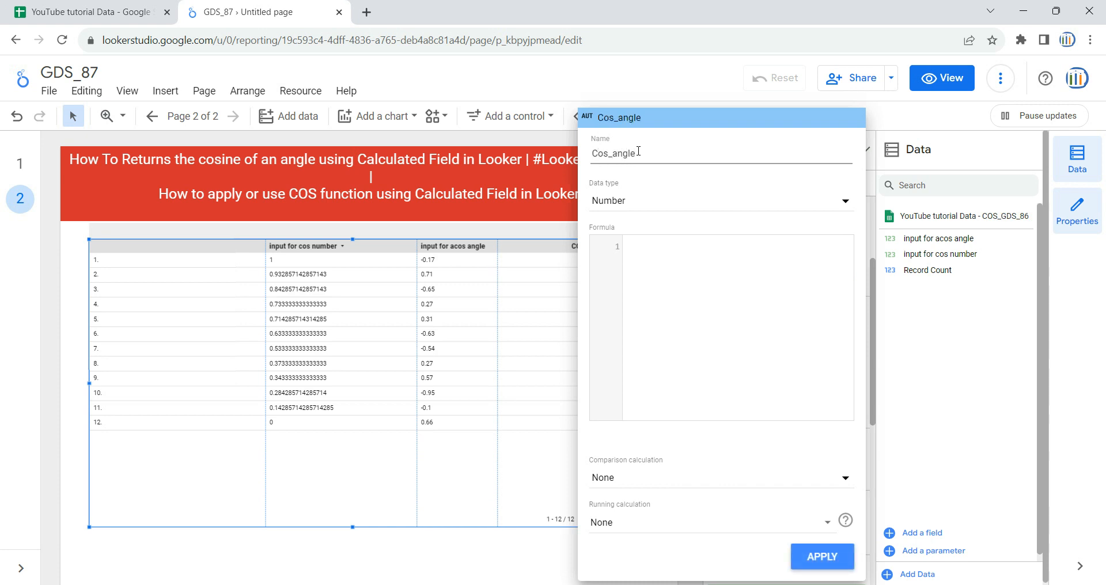
{"action": "type", "text": "_output"}
Enter the formula COS(input for acos angle) for Cos_angle_output and apply it
{"action": "left_click", "coordinate": [693, 248]}
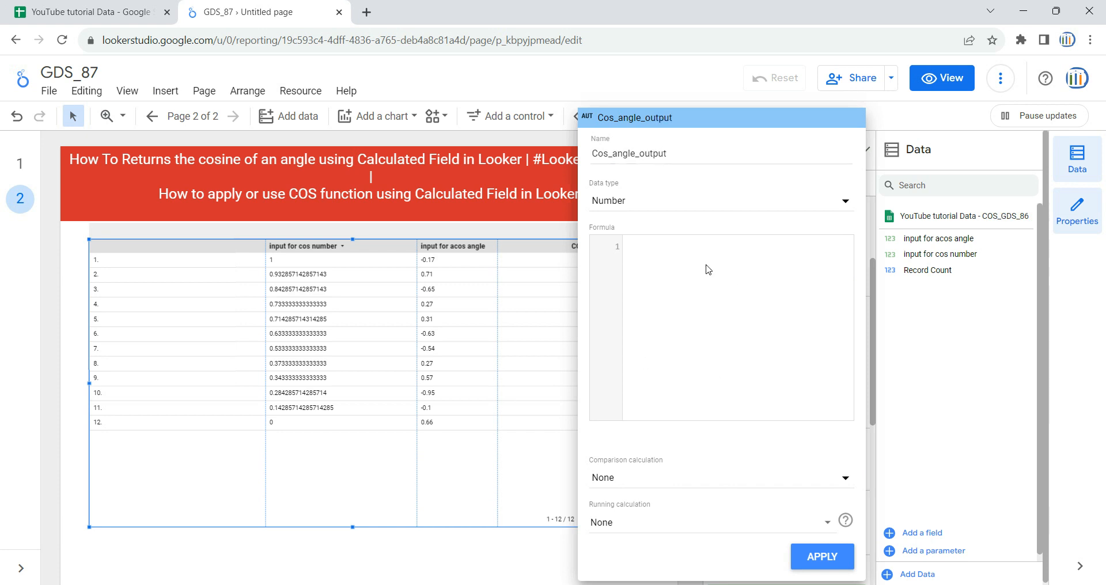
{"action": "type", "text": "cos"}
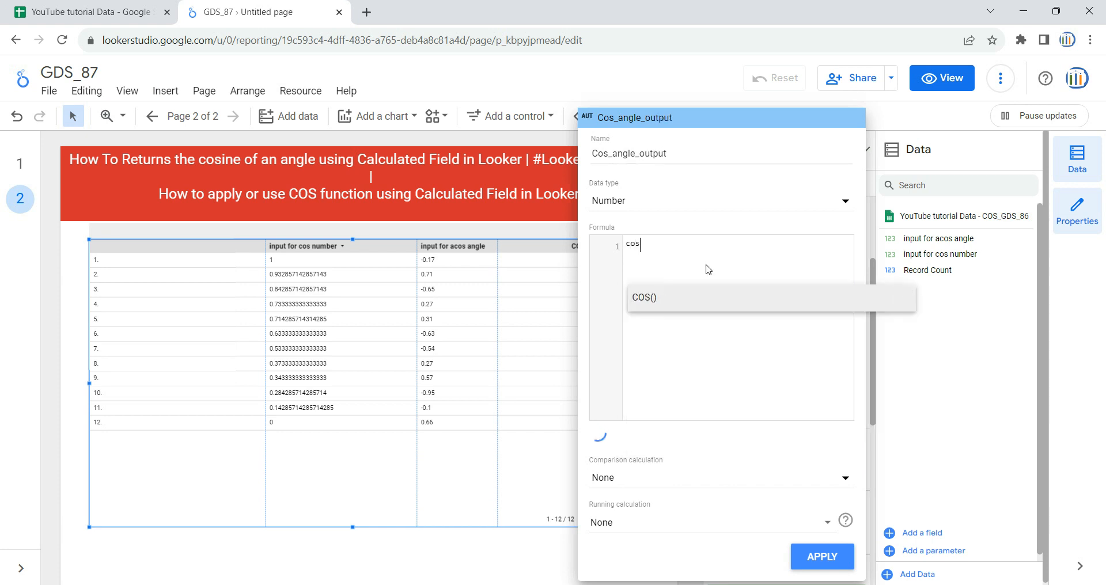
{"action": "key", "text": "Return"}
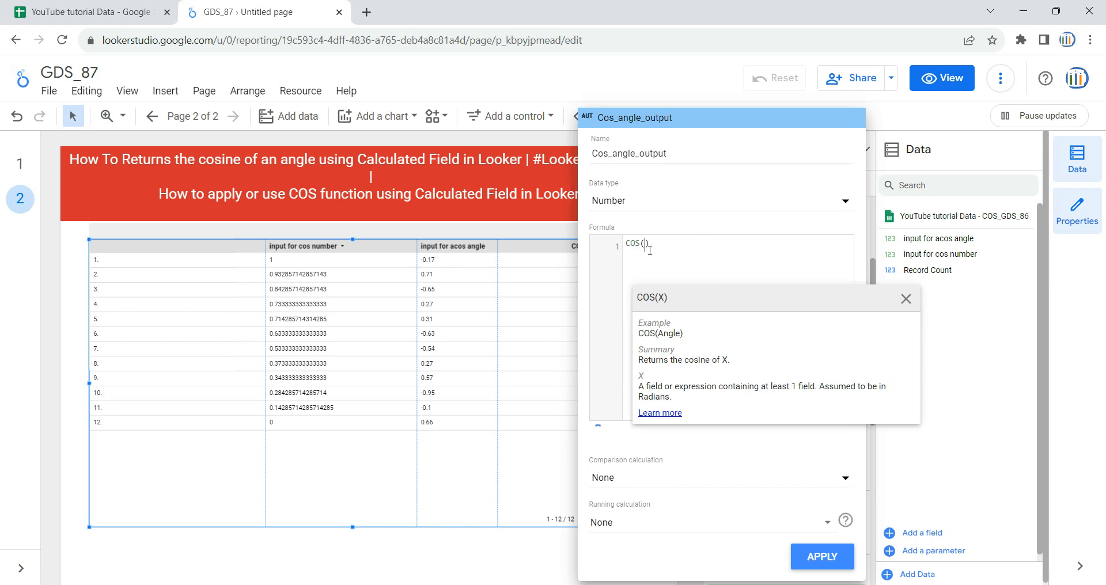
{"action": "type", "text": "input"}
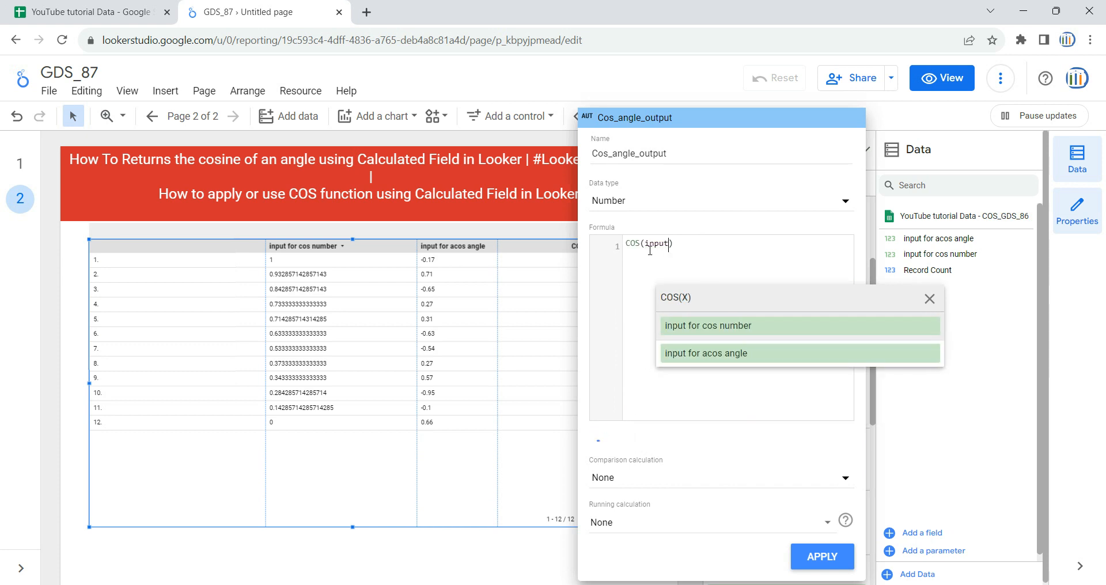
{"action": "left_click", "coordinate": [666, 353]}
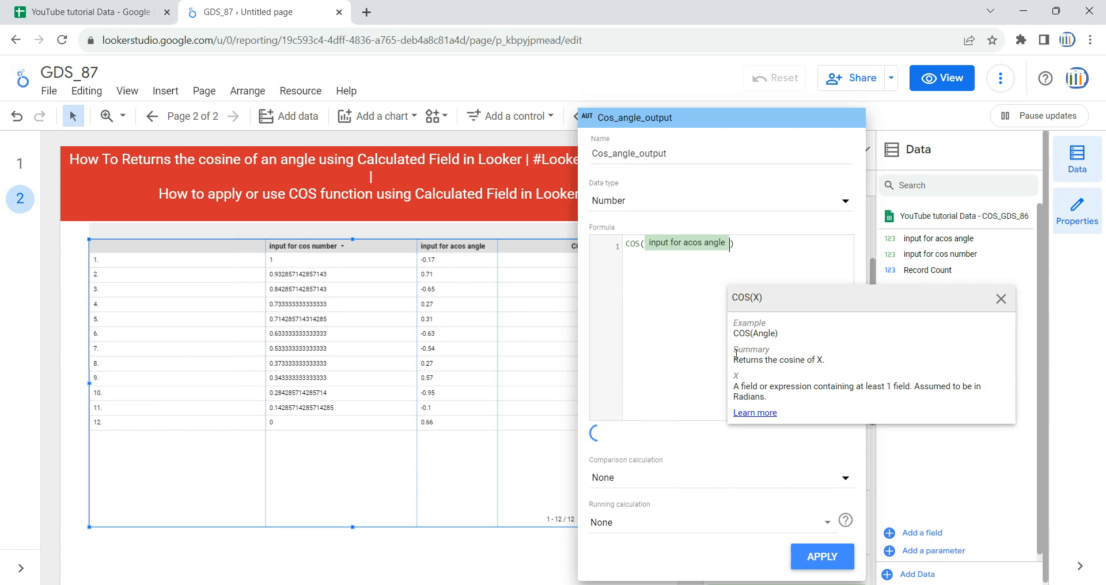
{"action": "left_click", "coordinate": [822, 557]}
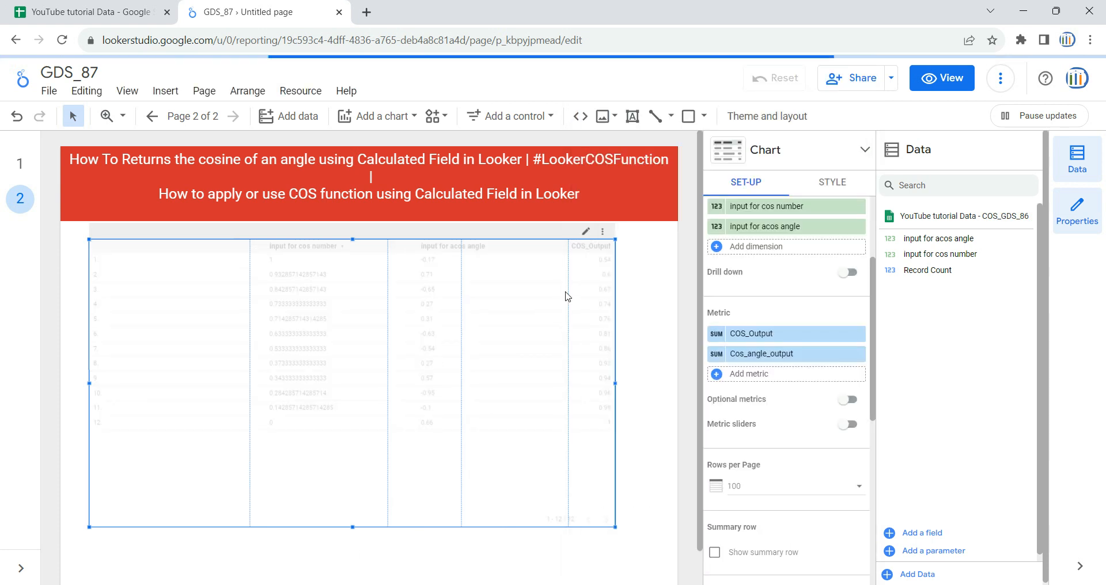
Narrow the input for acos angle column slightly and widen the whole table to the right
{"action": "left_click_drag", "start_coordinate": [568, 287], "coordinate": [539, 288]}
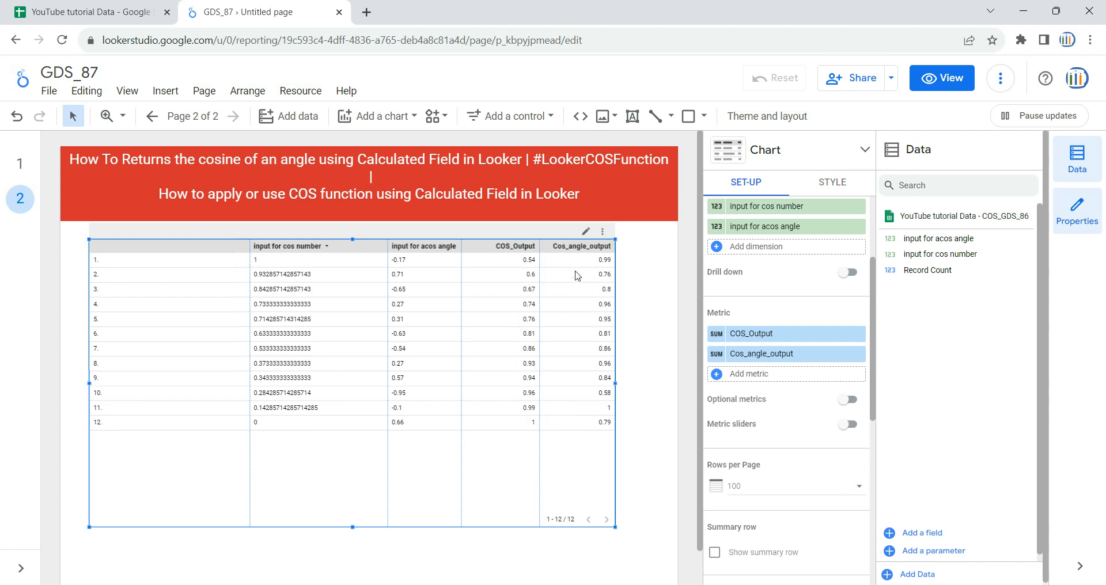
{"action": "left_click_drag", "start_coordinate": [617, 383], "coordinate": [665, 384]}
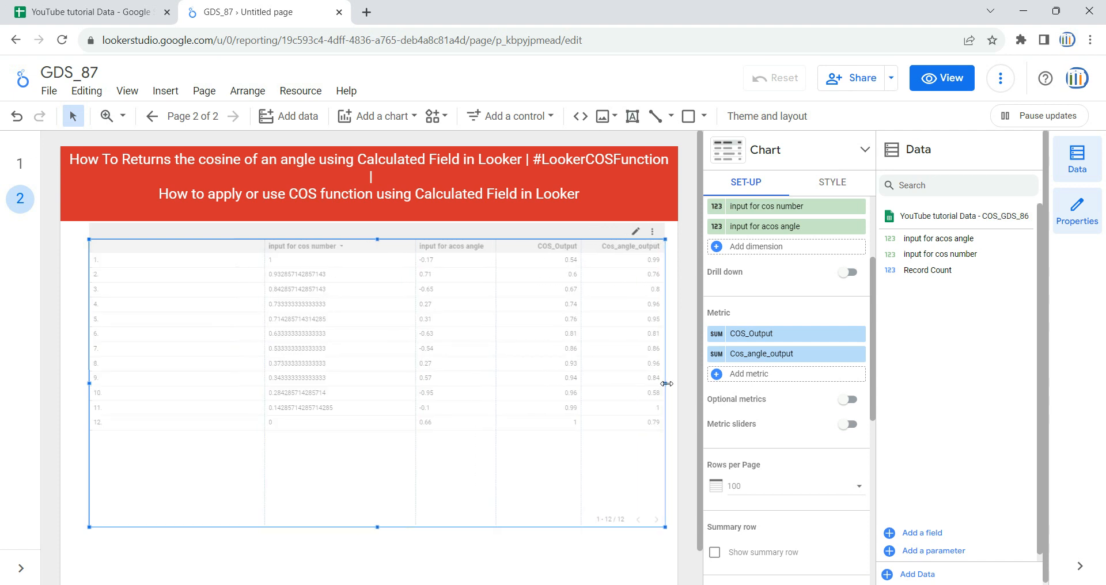